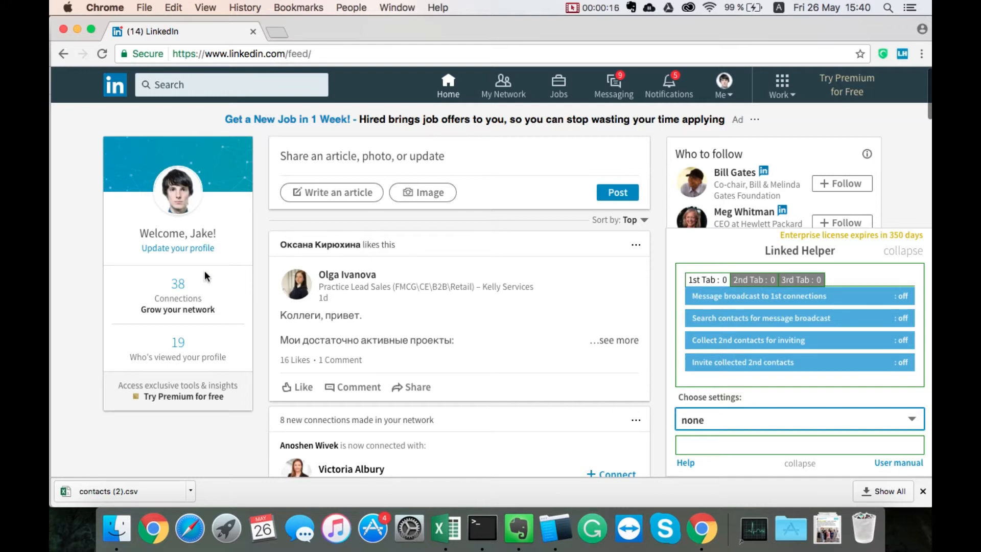
- Open the full list of LinkedIn connections and display the Linked Helper settings for message broadcast to 1st connections
{"action": "left_click", "coordinate": [178, 285]}
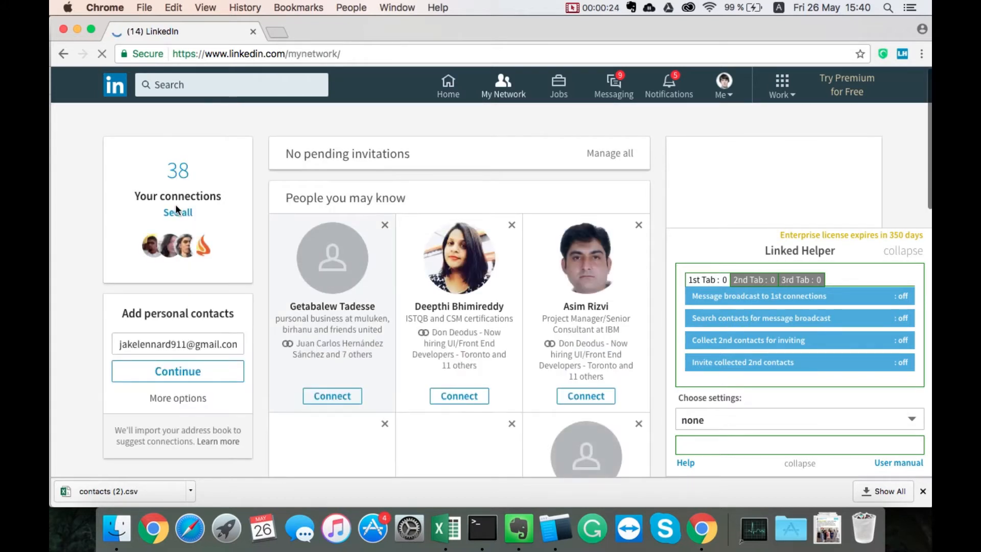
{"action": "left_click", "coordinate": [177, 215]}
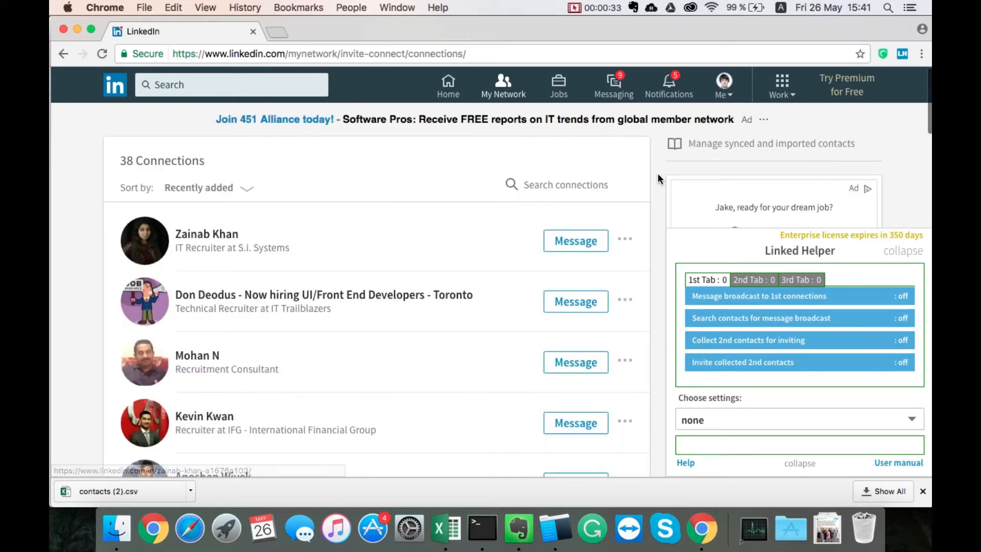
{"action": "left_click", "coordinate": [814, 413]}
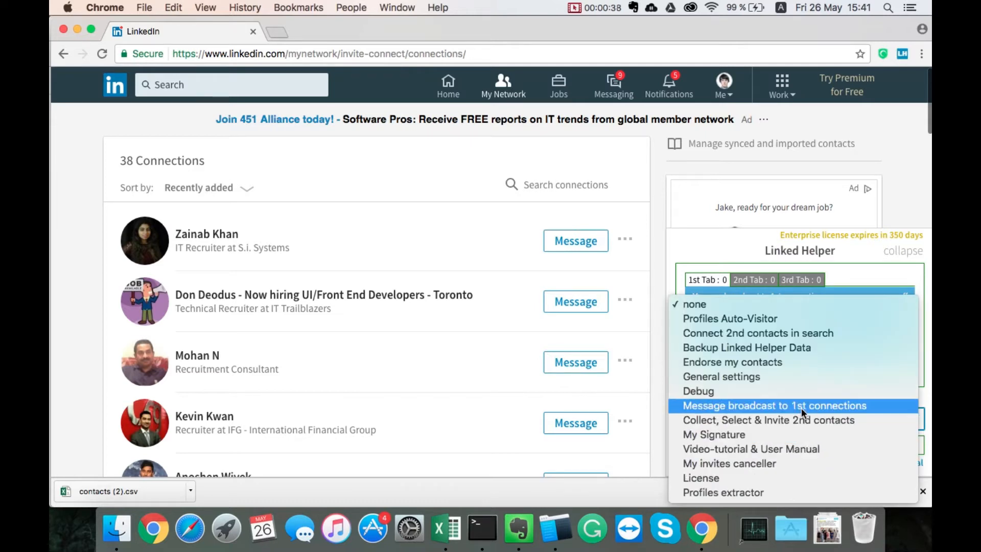
{"action": "left_click", "coordinate": [892, 404]}
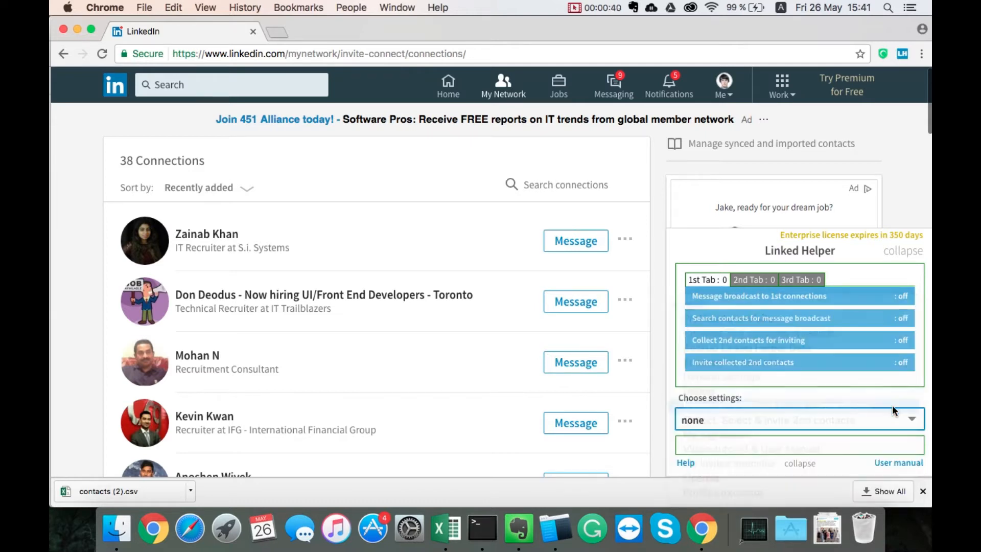
- Create a new message broadcast named "All 1st"
{"action": "left_click", "coordinate": [794, 326]}
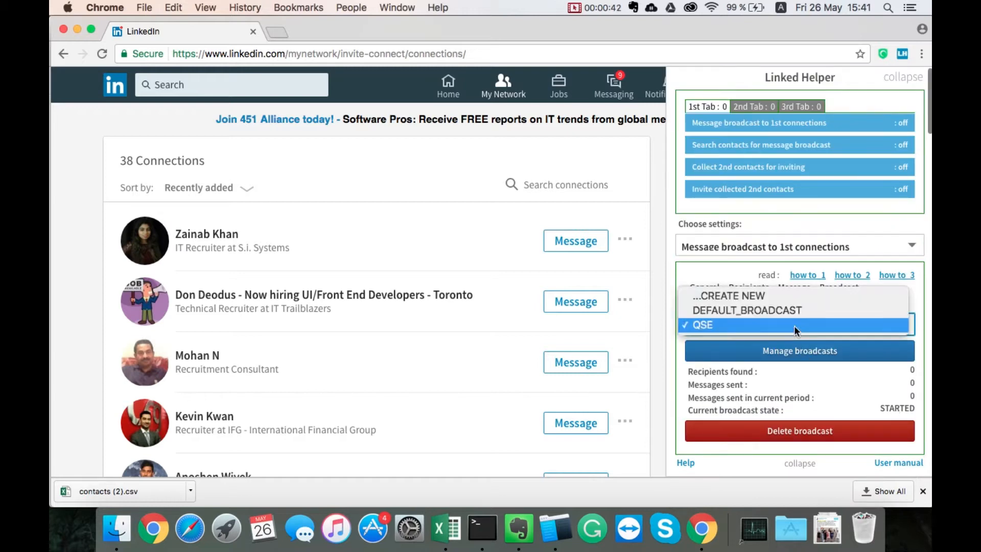
{"action": "left_click", "coordinate": [775, 292]}
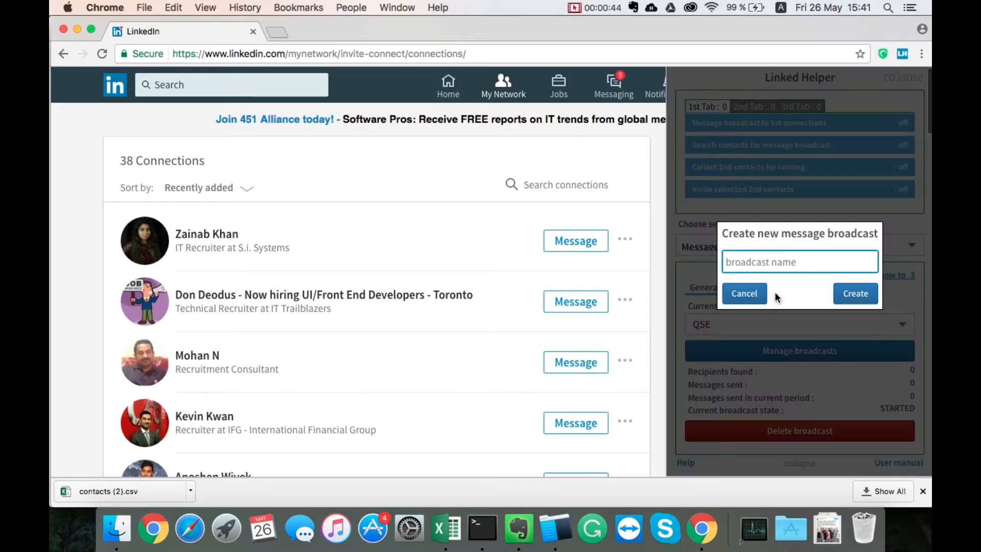
{"action": "type", "text": "All"}
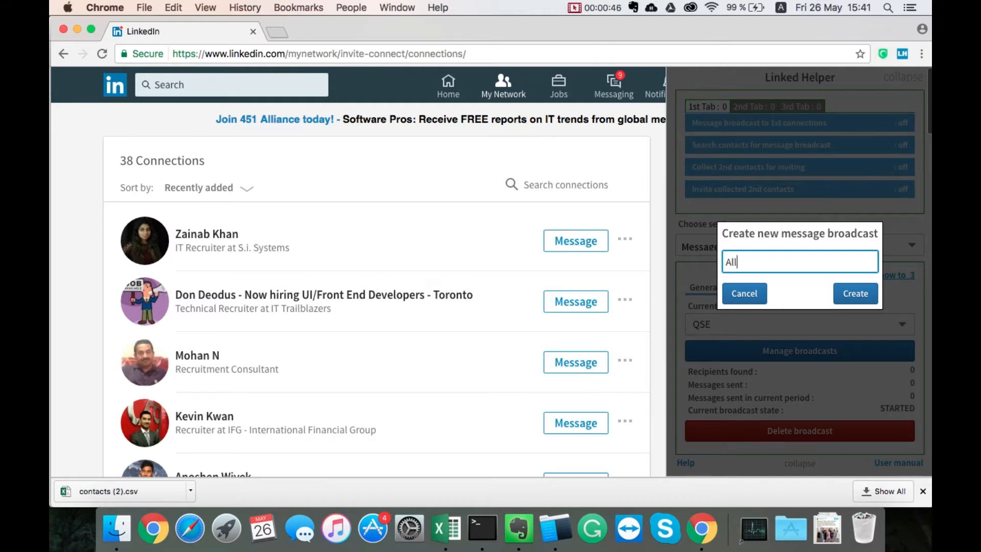
{"action": "type", "text": " 1st"}
{"action": "left_click", "coordinate": [863, 289]}
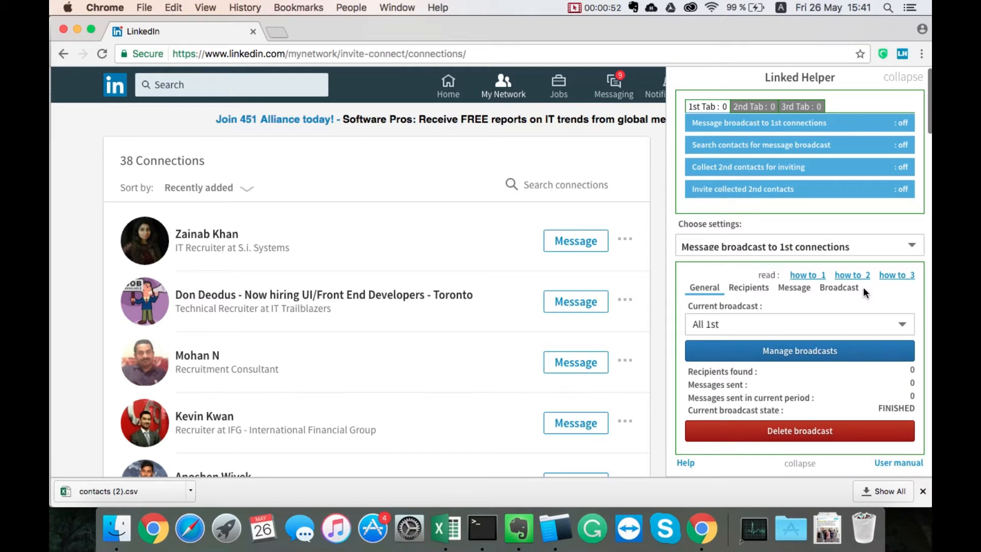
- Collect all 1st-degree connections as message recipients for the broadcast, stopping the collection once the whole list is gathered
{"action": "left_click", "coordinate": [758, 289]}
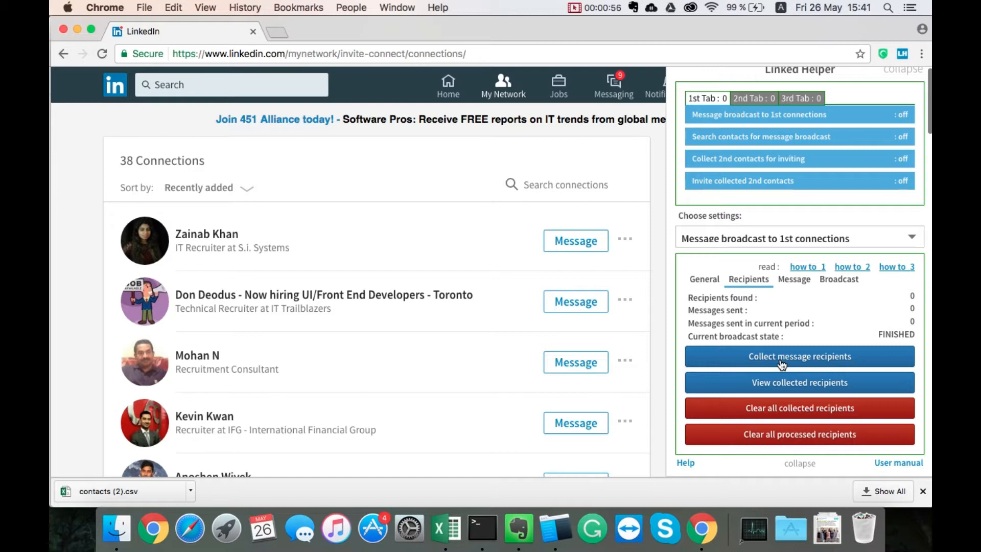
{"action": "left_click", "coordinate": [872, 360]}
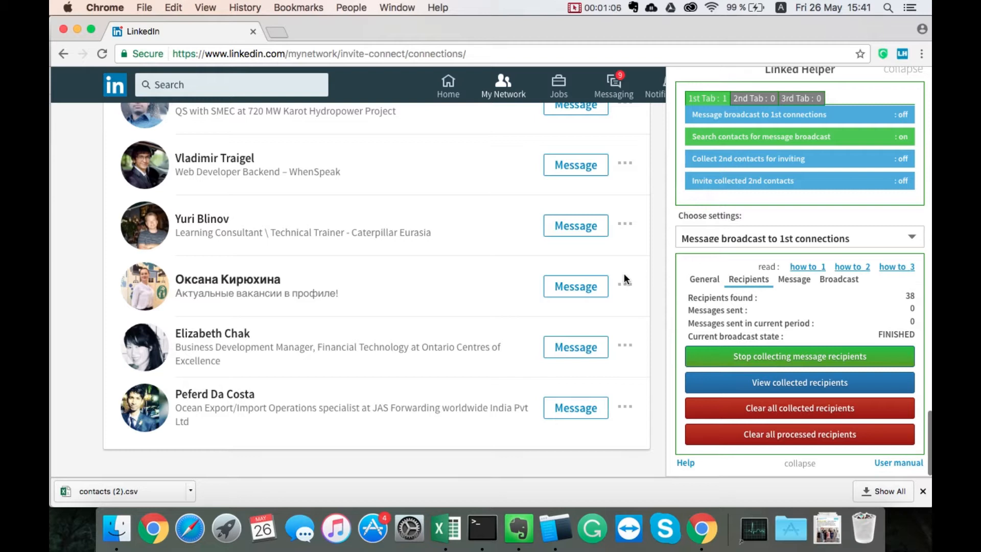
{"action": "scroll", "coordinate": [647, 244], "scroll_direction": "up", "scroll_amount": 1}
{"action": "left_click", "coordinate": [772, 360]}
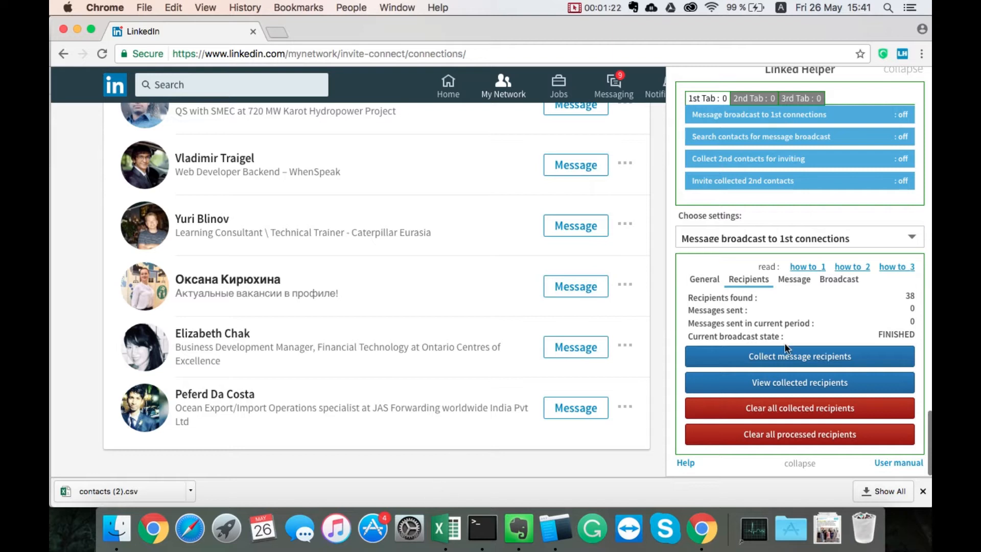
- Review the collected recipients in the broadcast's recipients queue from beginning to end, and close the queue
{"action": "left_click", "coordinate": [557, 355]}
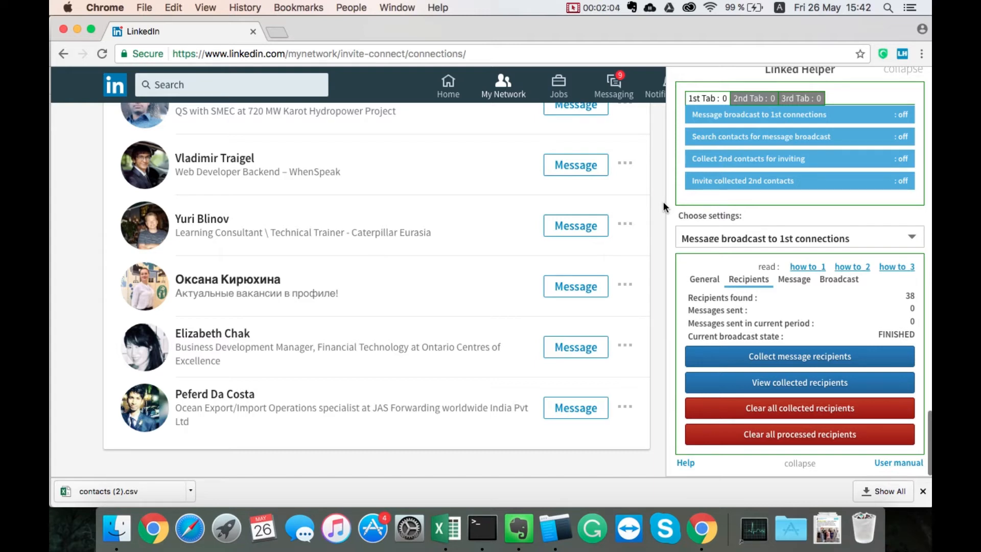
{"action": "scroll", "coordinate": [663, 201], "scroll_direction": "up", "scroll_amount": 15}
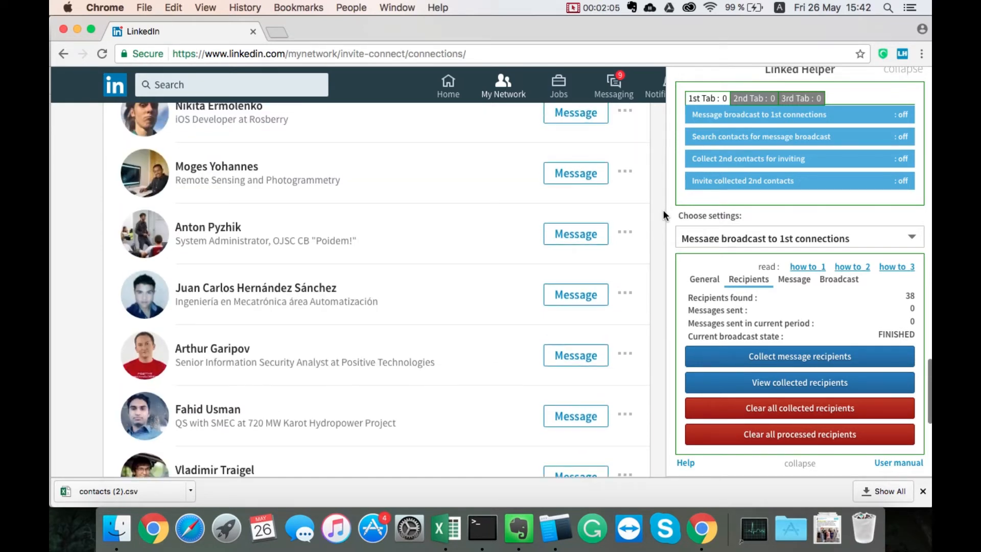
{"action": "scroll", "coordinate": [663, 215], "scroll_direction": "up", "scroll_amount": 3}
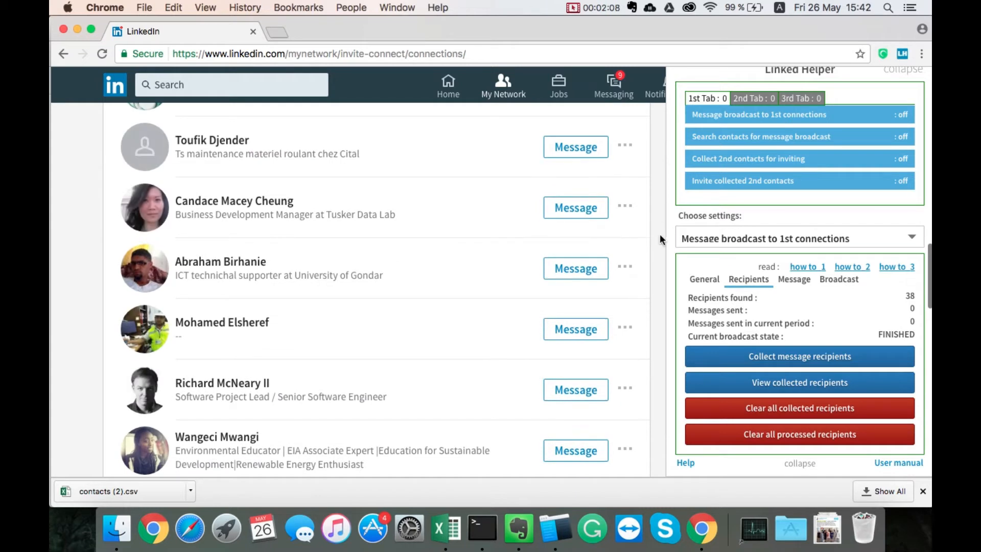
{"action": "left_click", "coordinate": [787, 387]}
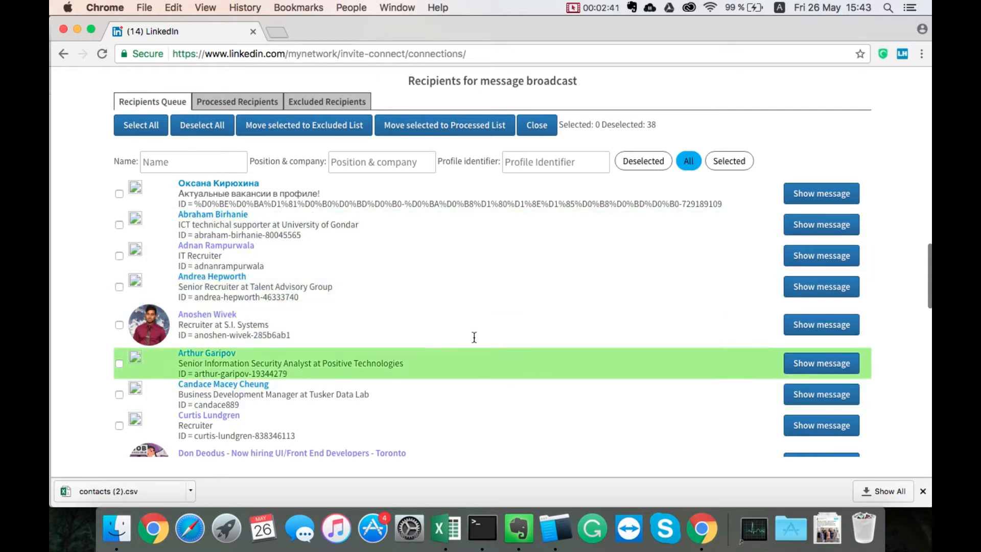
{"action": "scroll", "coordinate": [474, 341], "scroll_direction": "down", "scroll_amount": 5}
{"action": "scroll", "coordinate": [474, 336], "scroll_direction": "down", "scroll_amount": 14}
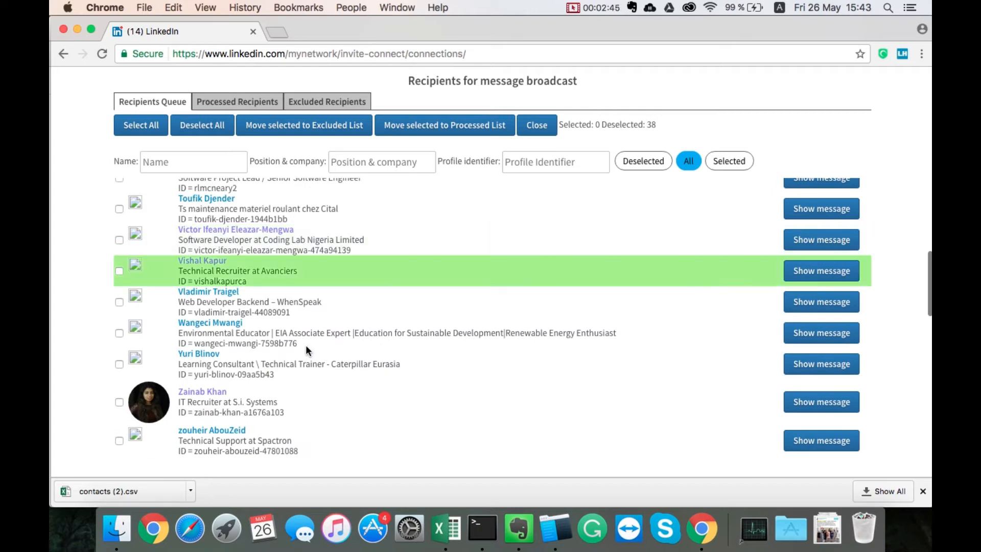
{"action": "scroll", "coordinate": [306, 350], "scroll_direction": "down", "scroll_amount": 7}
{"action": "scroll", "coordinate": [307, 347], "scroll_direction": "up", "scroll_amount": 15}
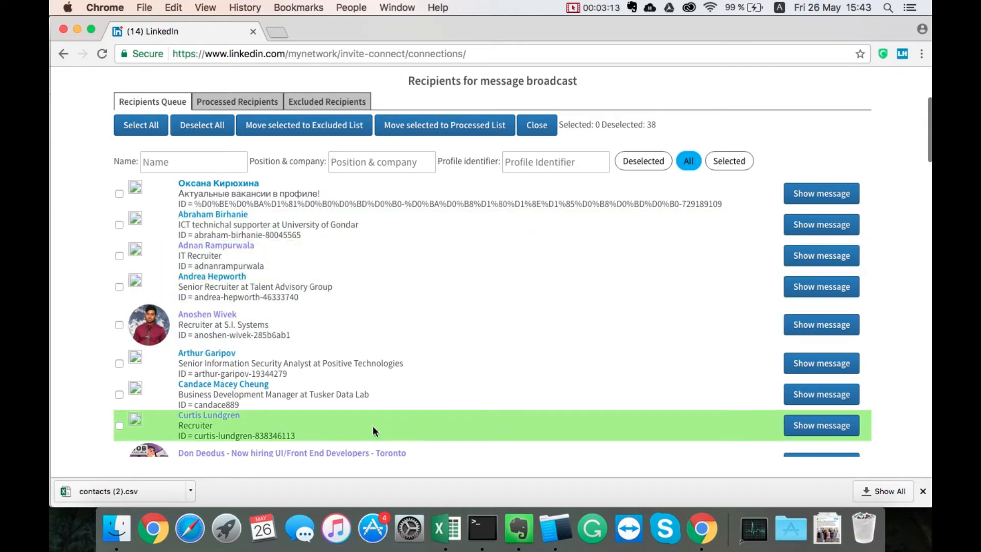
{"action": "scroll", "coordinate": [373, 425], "scroll_direction": "down", "scroll_amount": 5}
{"action": "scroll", "coordinate": [373, 425], "scroll_direction": "up", "scroll_amount": 5}
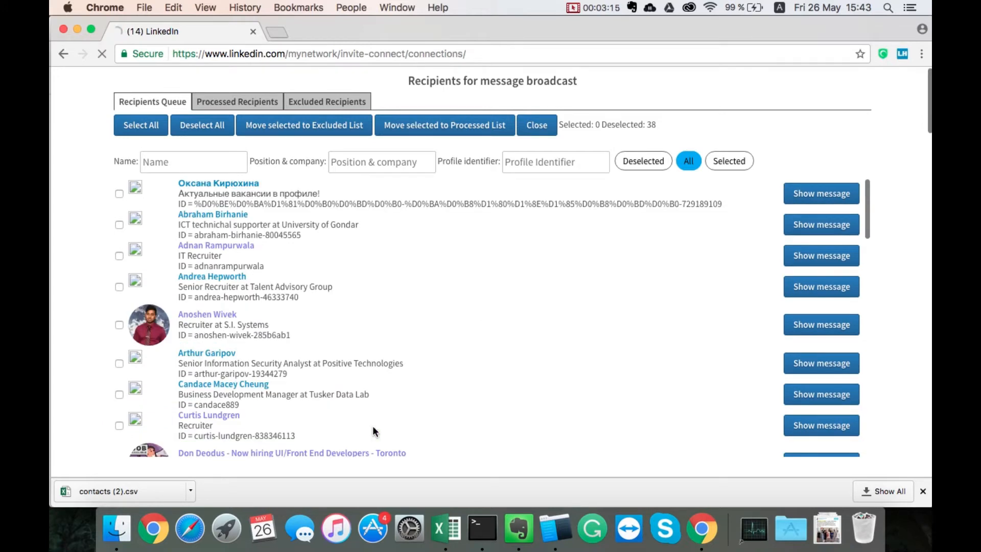
{"action": "left_click", "coordinate": [536, 126]}
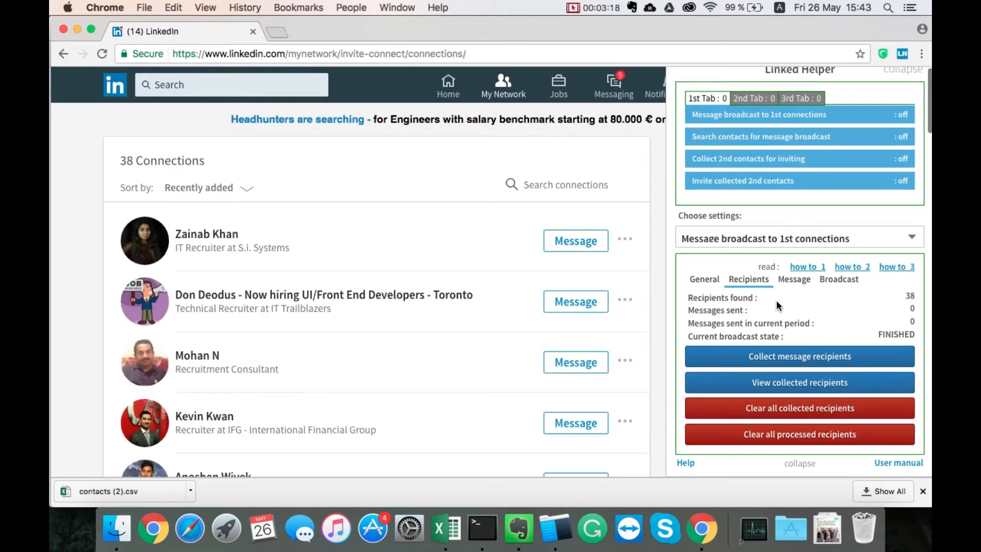
- Start the broadcast's message template with the greeting "Hello {fisrttname},"
{"action": "left_click", "coordinate": [796, 279]}
{"action": "left_click", "coordinate": [743, 276]}
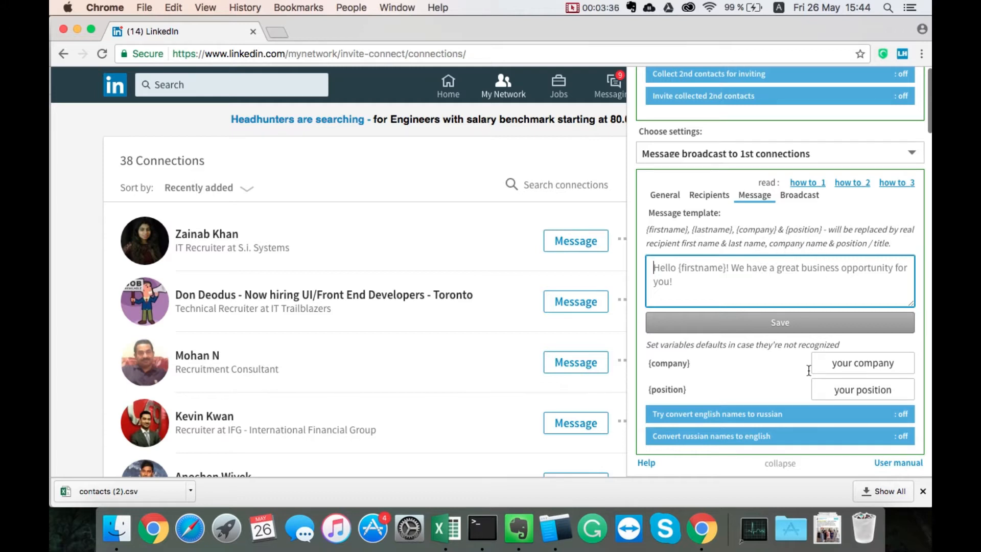
{"action": "left_click_drag", "start_coordinate": [898, 367], "coordinate": [824, 367]}
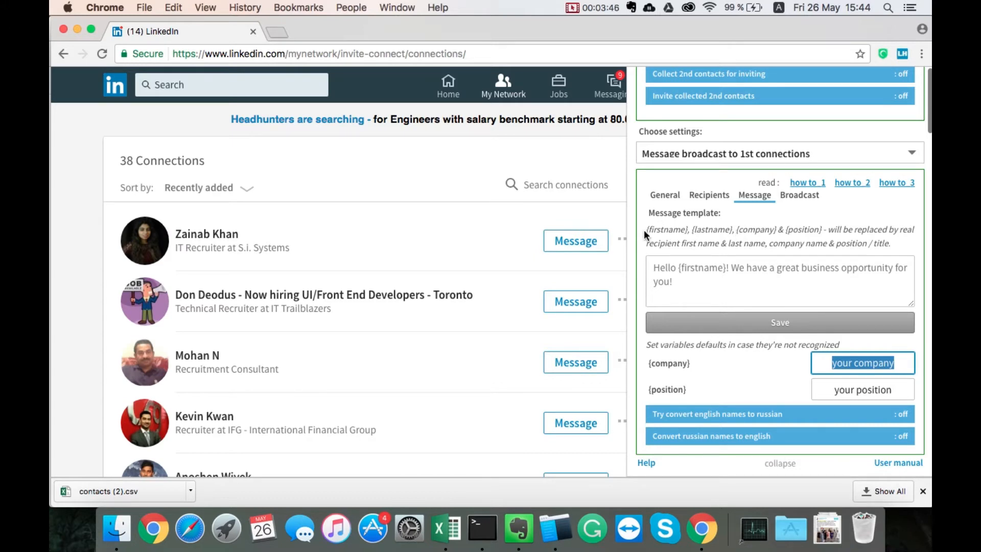
{"action": "left_click", "coordinate": [710, 275]}
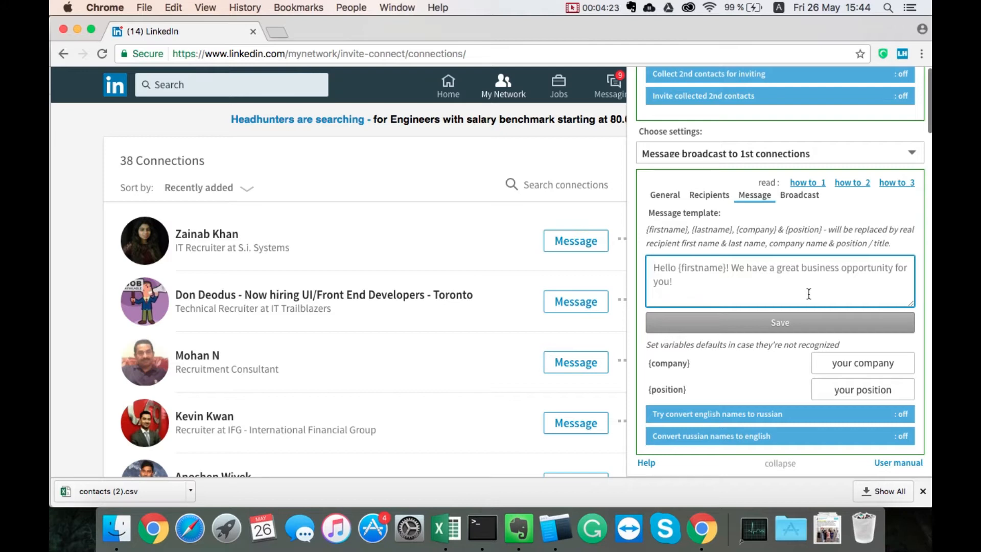
{"action": "type", "text": "Hello"}
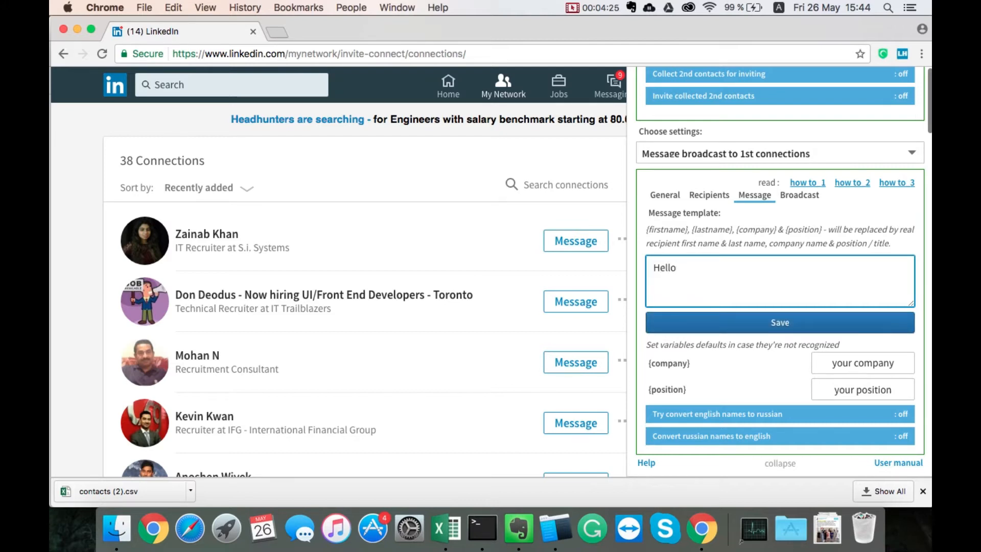
{"action": "type", "text": " {fisrttname},"}
- Delete the duplicate "t" in the greeting's placeholder so that it reads {fisrtname}
{"action": "key", "text": "Left"}
{"action": "key", "text": "Left"}
{"action": "key", "text": "Left"}
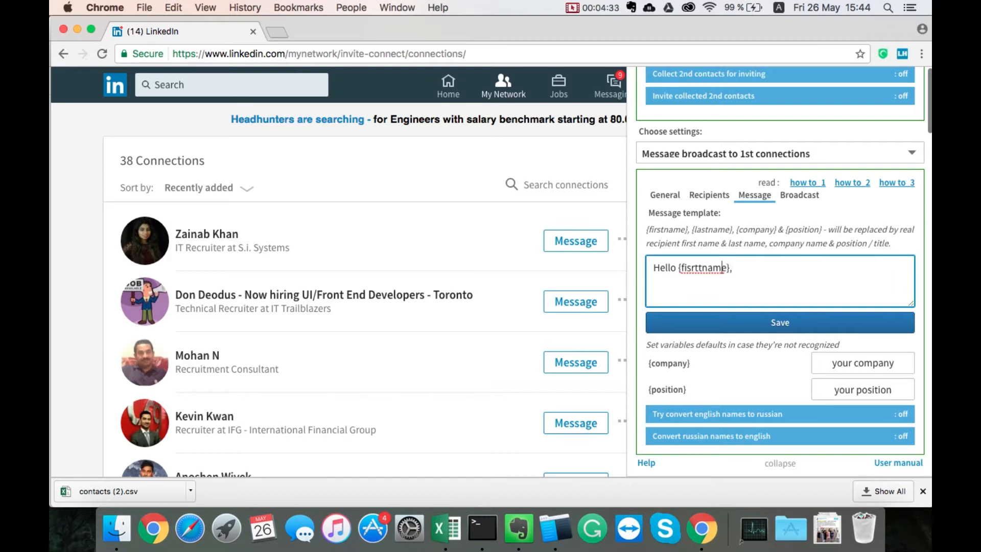
{"action": "key", "text": "Left"}
{"action": "key", "text": "Left"}
{"action": "key", "text": "Left"}
{"action": "key", "text": "BackSpace"}
- Below the greeting, after a blank line, add the message text "I'm happy that you've joined my network!"
{"action": "key", "text": "Right"}
{"action": "key", "text": "Right"}
{"action": "key", "text": "Right"}
{"action": "key", "text": "Right"}
{"action": "key", "text": "Right"}
{"action": "key", "text": "Return"}
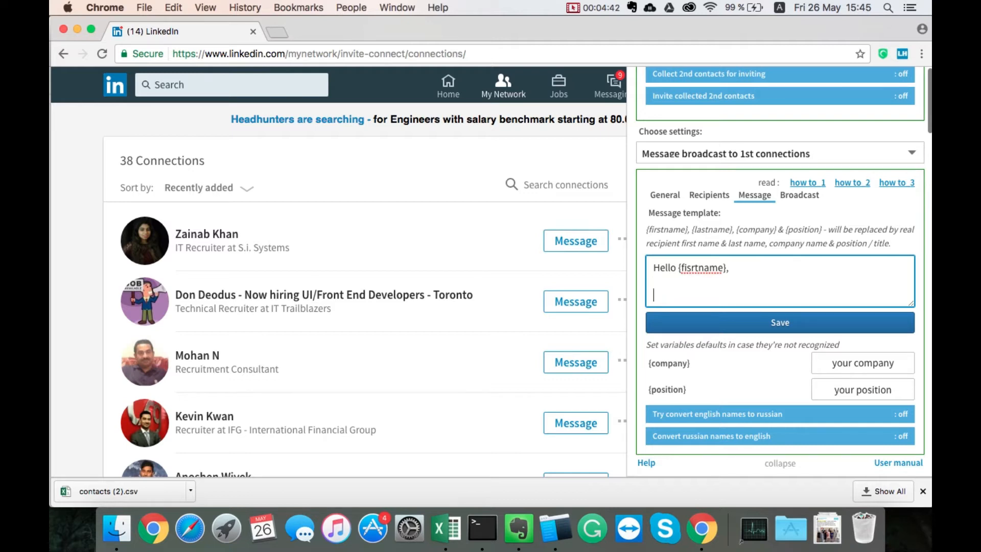
{"action": "key", "text": "Return"}
{"action": "key", "text": "Return"}
{"action": "type", "text": "I'm happy that you"}
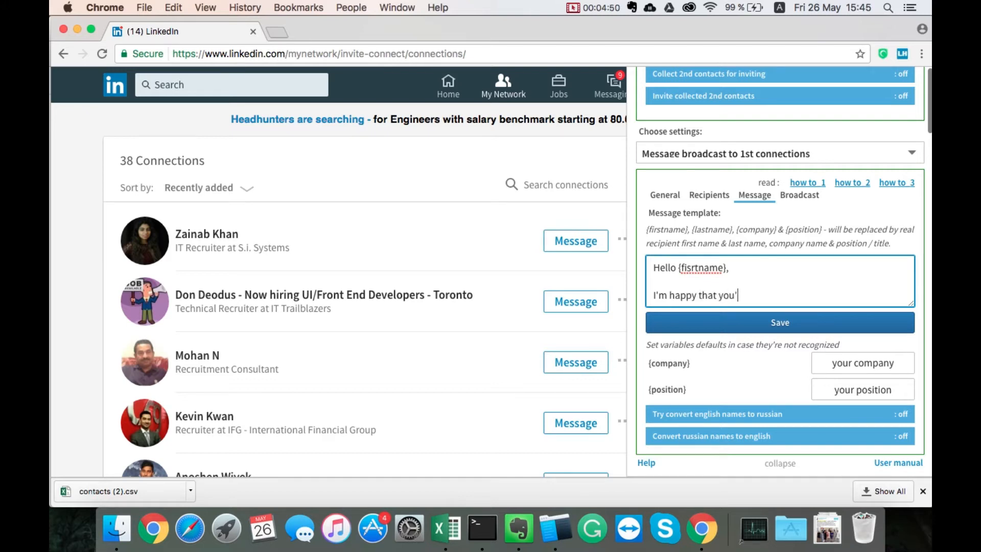
{"action": "type", "text": "'ve joined my network"}
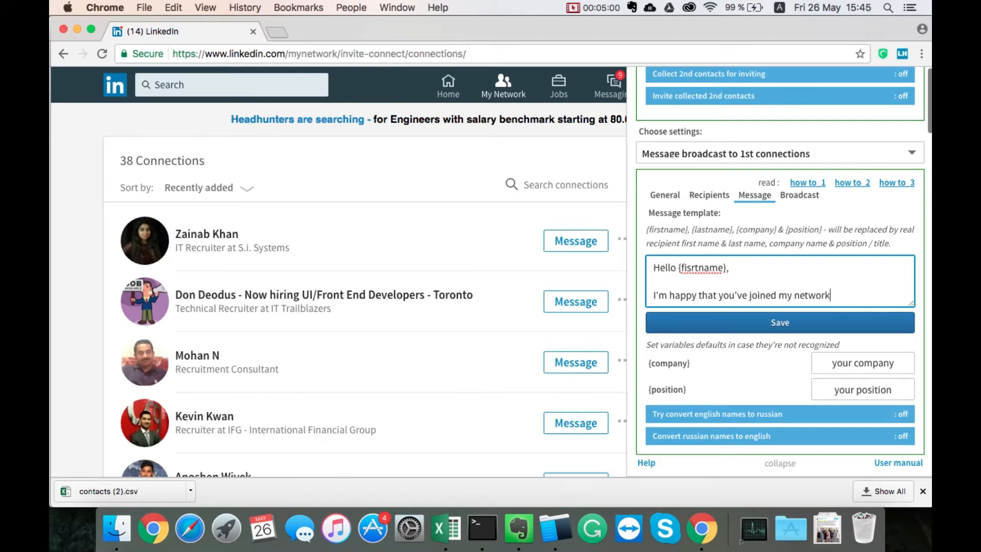
{"action": "type", "text": "!"}
- Sign the message with the sender's first name after a blank line and save the template
{"action": "key", "text": "Return"}
{"action": "key", "text": "Return"}
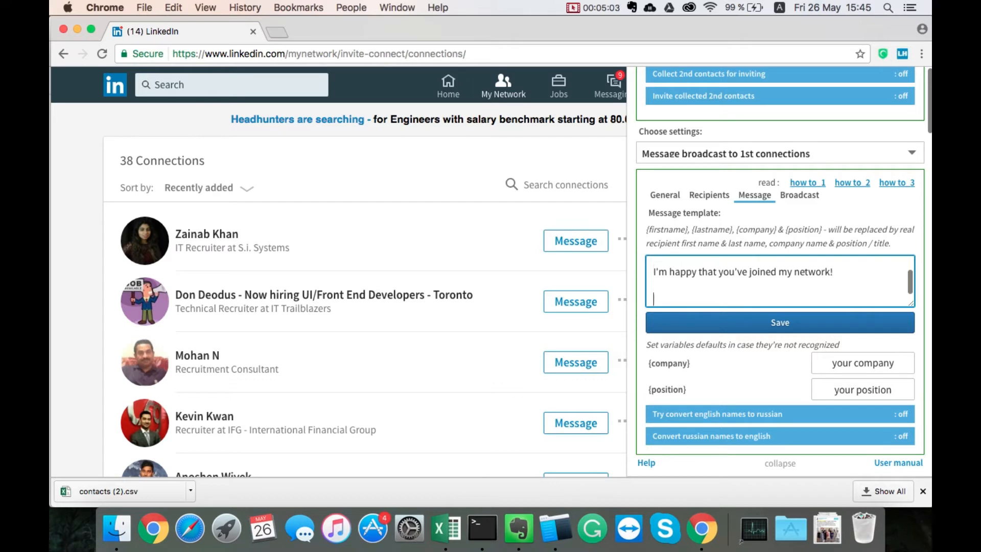
{"action": "type", "text": "Jake"}
{"action": "key", "text": "Up"}
{"action": "key", "text": "Up"}
{"action": "key", "text": "Up"}
{"action": "key", "text": "Up"}
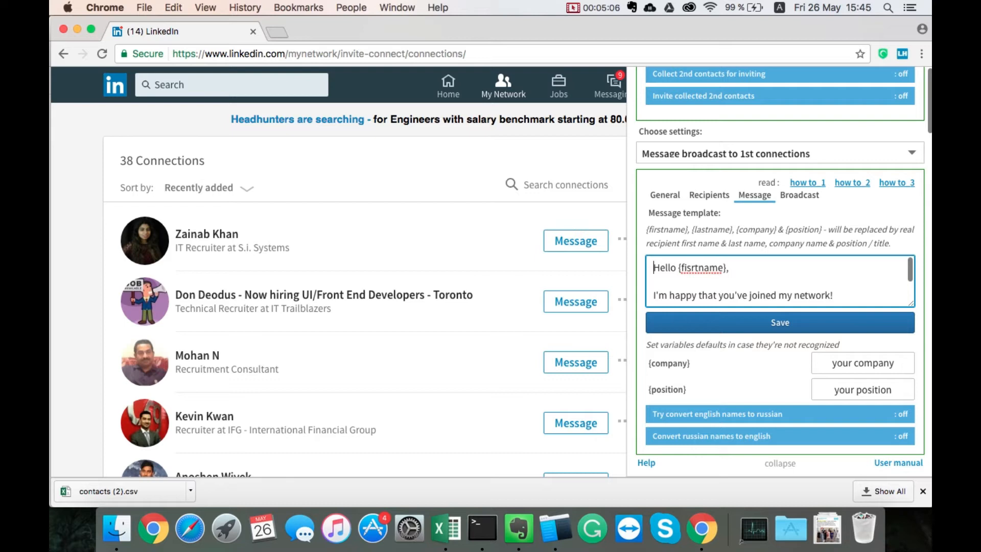
{"action": "left_click", "coordinate": [786, 326]}
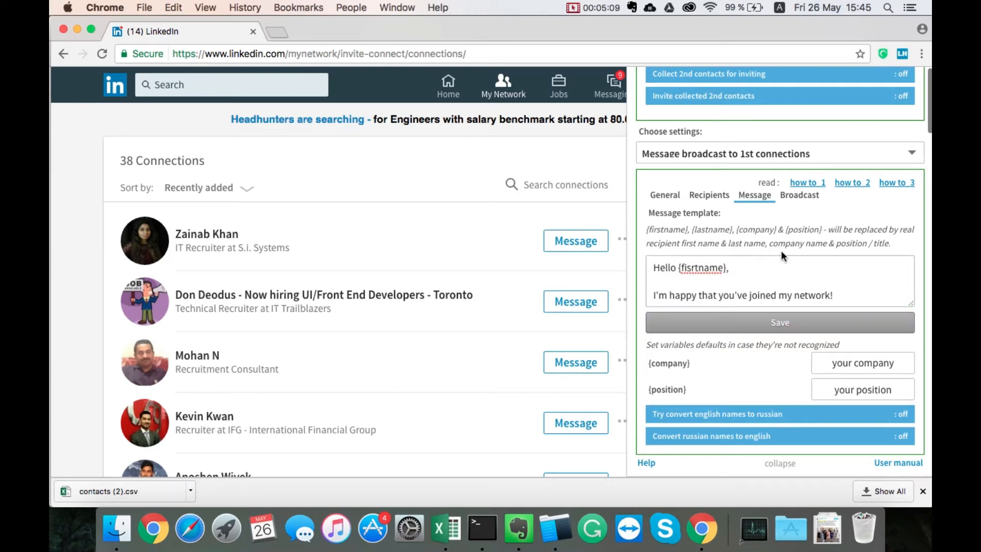
- Preview the message for the Senior Recruiter at Talent Advisory Group from the collected recipients, check its name placeholder, and close the queue
{"action": "left_click", "coordinate": [721, 195]}
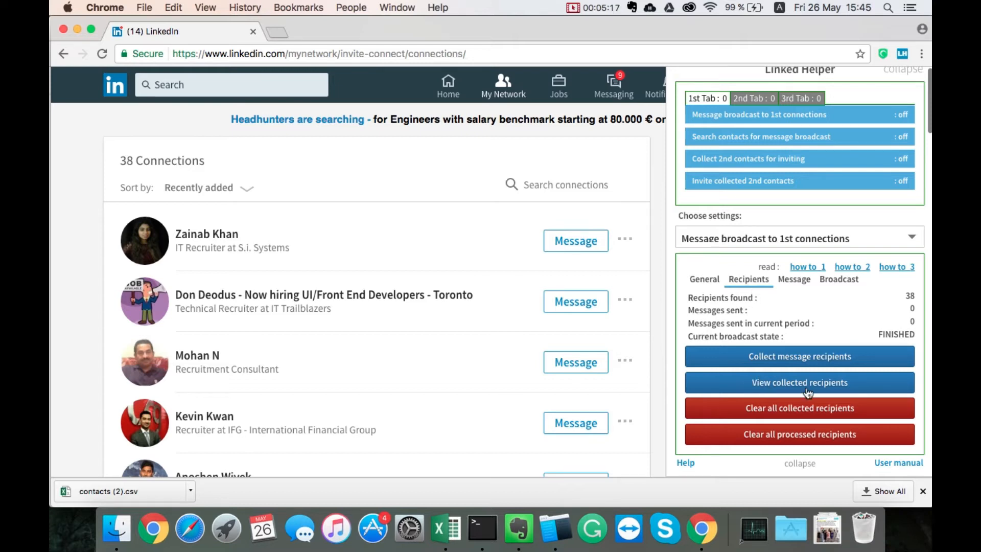
{"action": "left_click", "coordinate": [768, 389]}
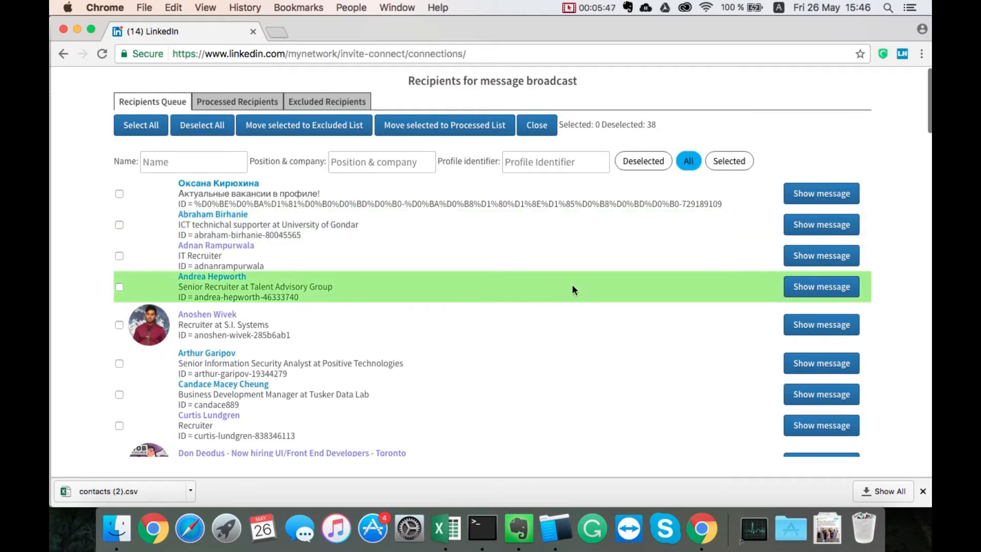
{"action": "left_click", "coordinate": [813, 289]}
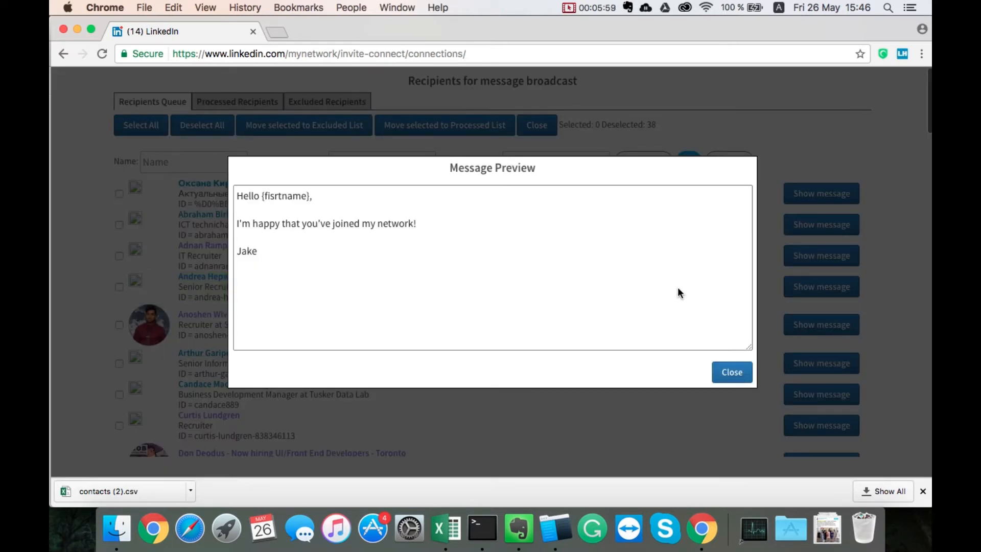
{"action": "double_click", "coordinate": [272, 195]}
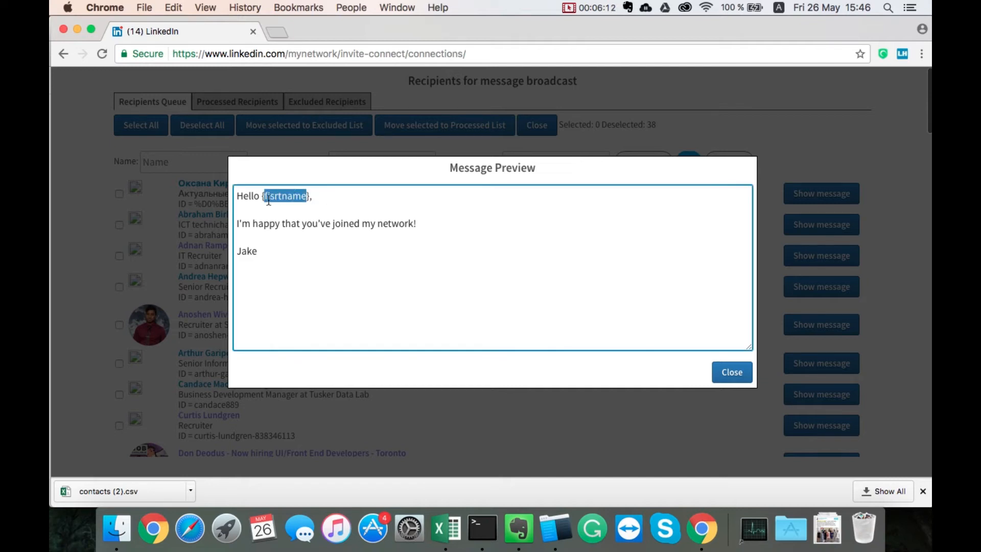
{"action": "left_click", "coordinate": [732, 373]}
{"action": "left_click", "coordinate": [540, 131]}
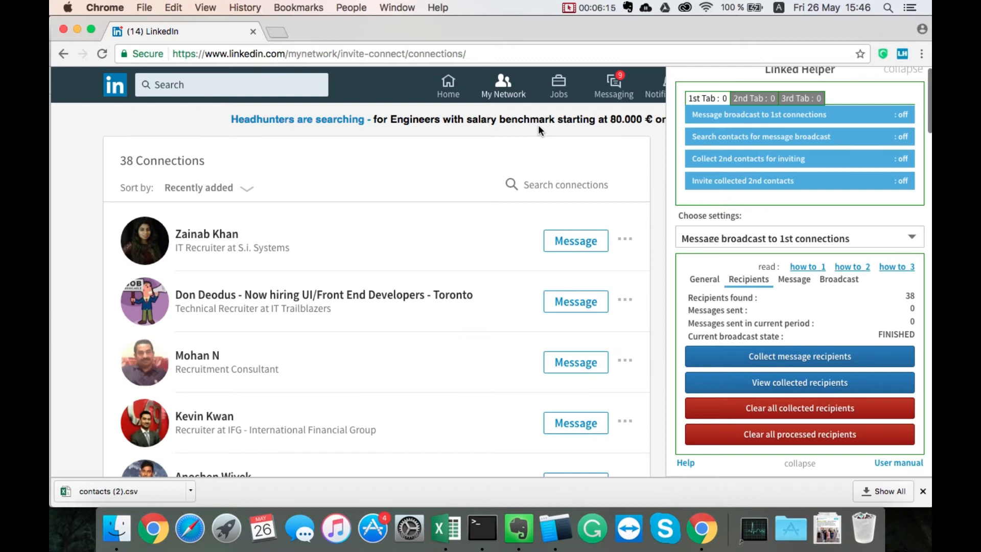
- Correct the misspelled placeholder in the message template's greeting to {firstname} and save the template
{"action": "left_click", "coordinate": [795, 279]}
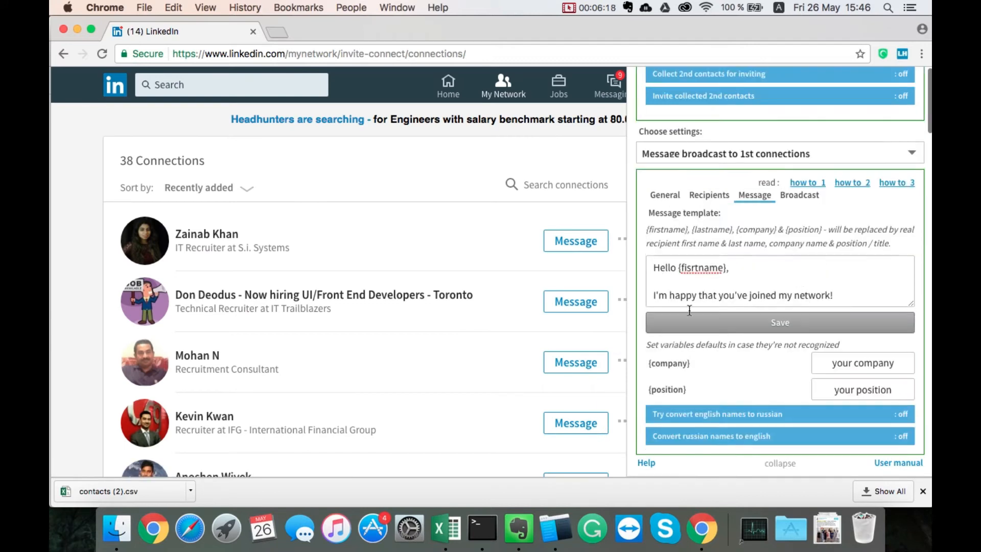
{"action": "left_click", "coordinate": [695, 267]}
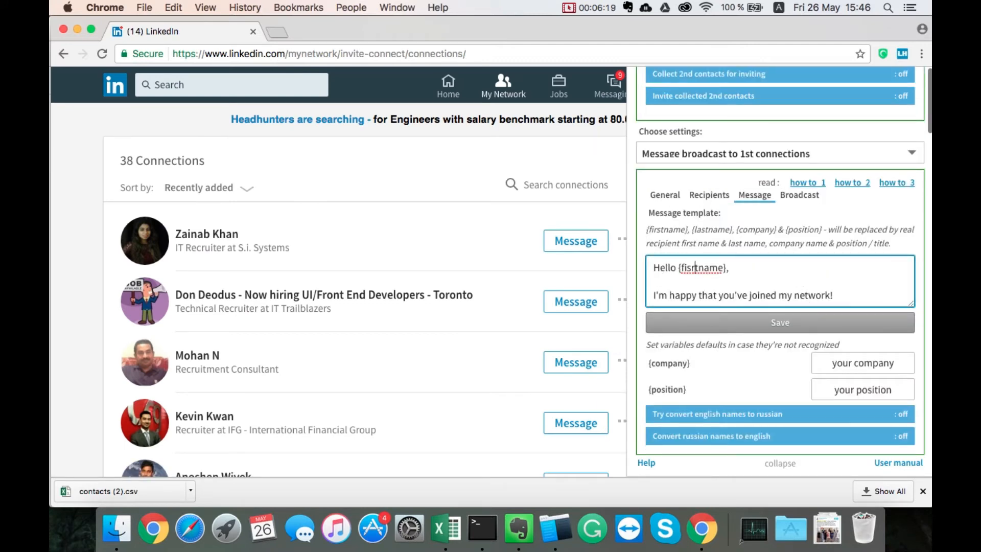
{"action": "key", "text": "BackSpace"}
{"action": "key", "text": "BackSpace"}
{"action": "type", "text": "rst"}
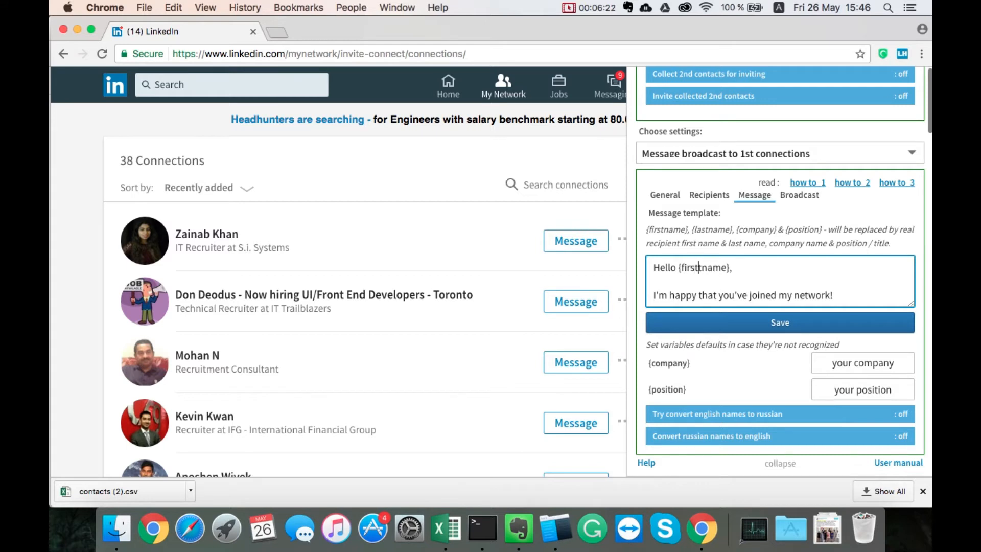
{"action": "key", "text": "BackSpace"}
{"action": "left_click", "coordinate": [731, 268]}
{"action": "left_click", "coordinate": [752, 323]}
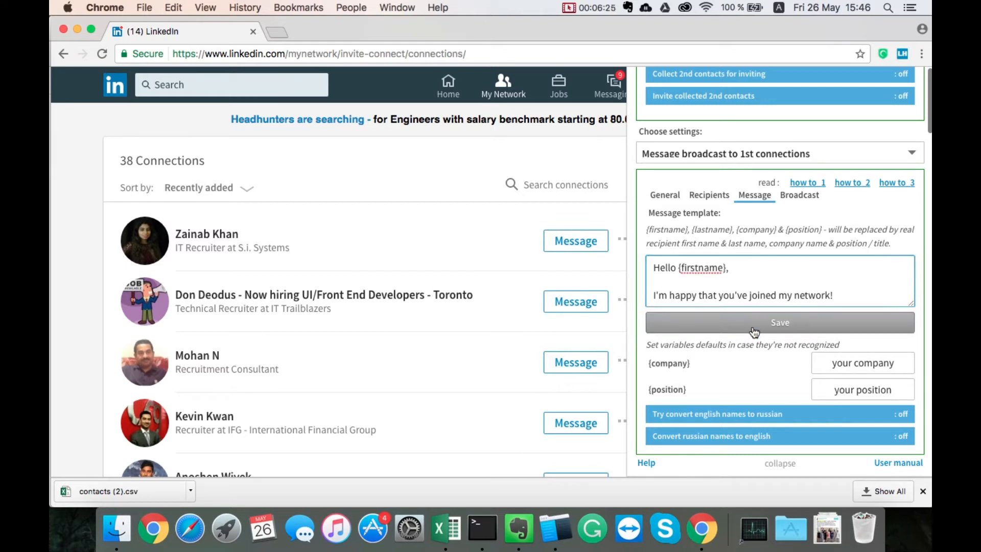
- Preview the messages for the Senior Recruiter at Talent Advisory Group and the Senior Information Security Analyst at Positive Technologies in the collected recipients
{"action": "left_click", "coordinate": [709, 195]}
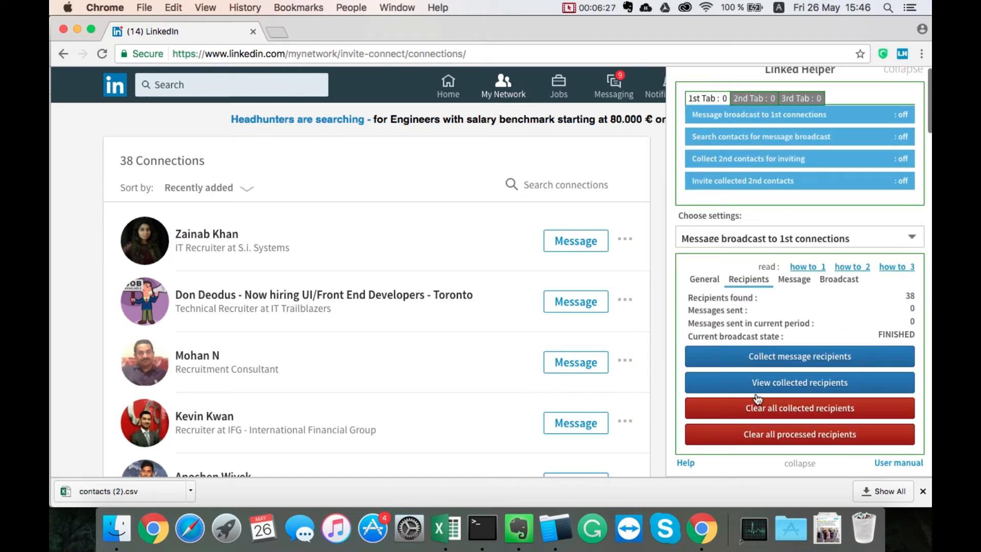
{"action": "left_click", "coordinate": [792, 383]}
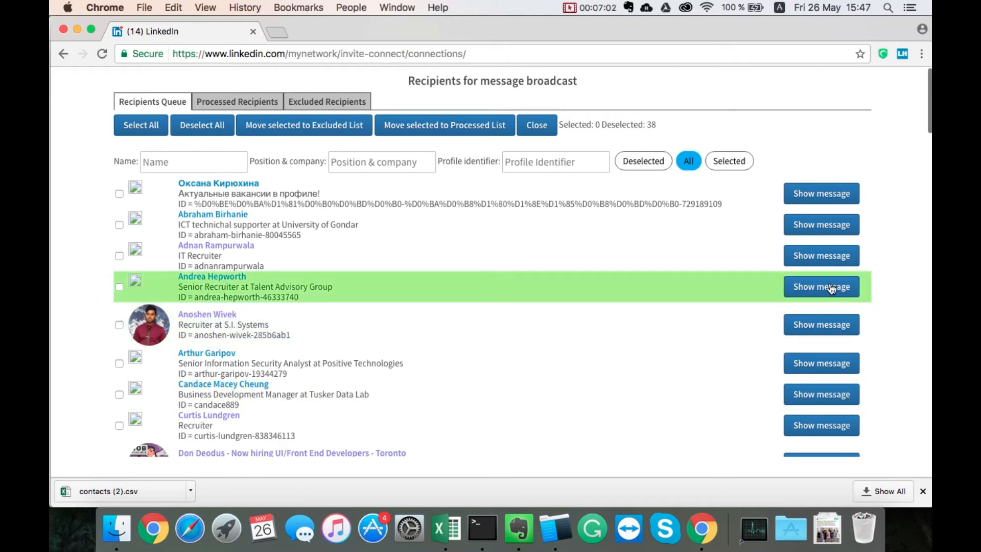
{"action": "left_click", "coordinate": [831, 289]}
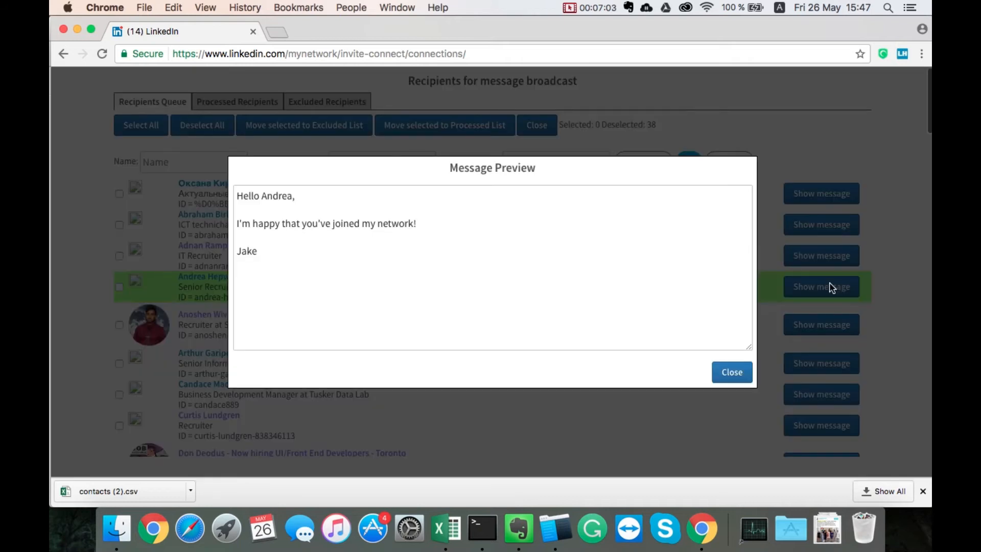
{"action": "left_click", "coordinate": [730, 373]}
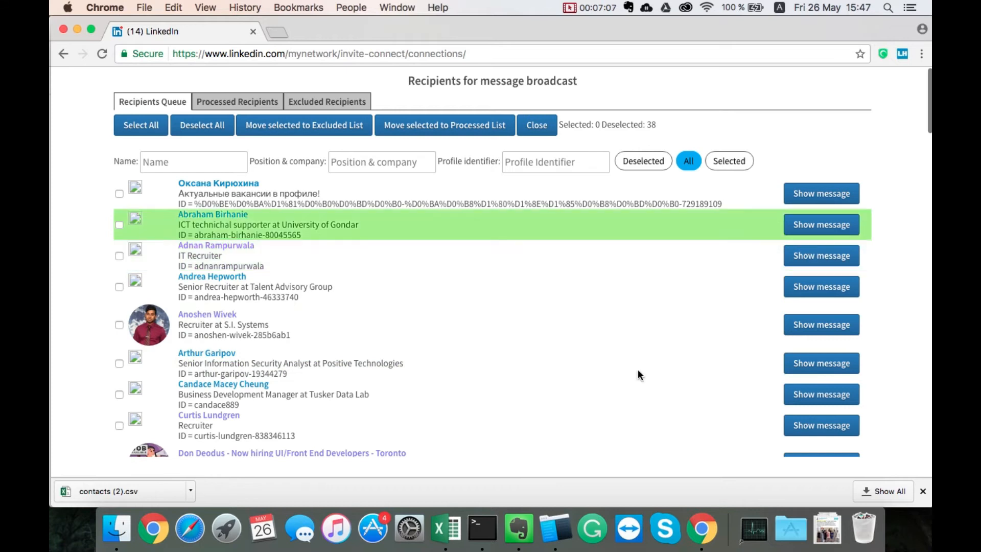
{"action": "left_click", "coordinate": [814, 364]}
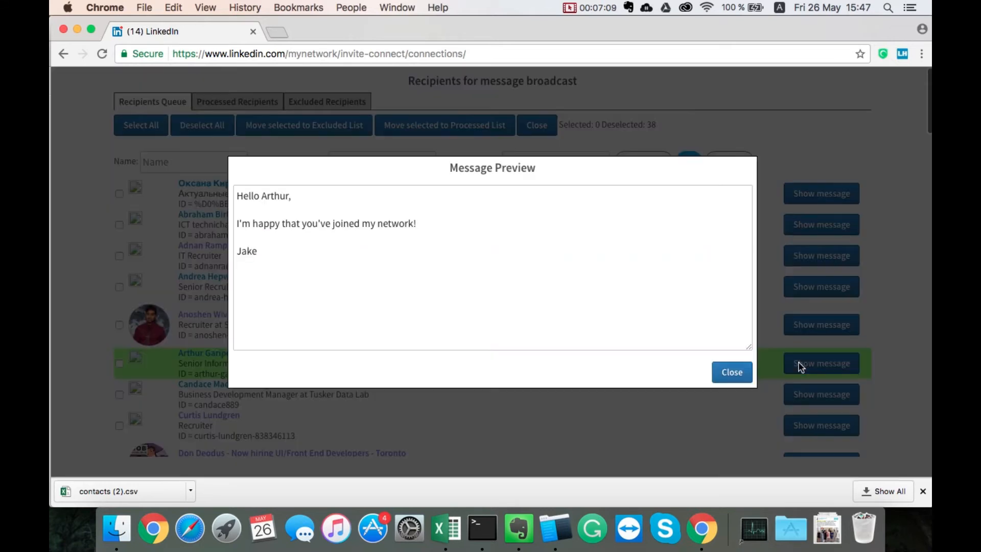
{"action": "left_click", "coordinate": [721, 375]}
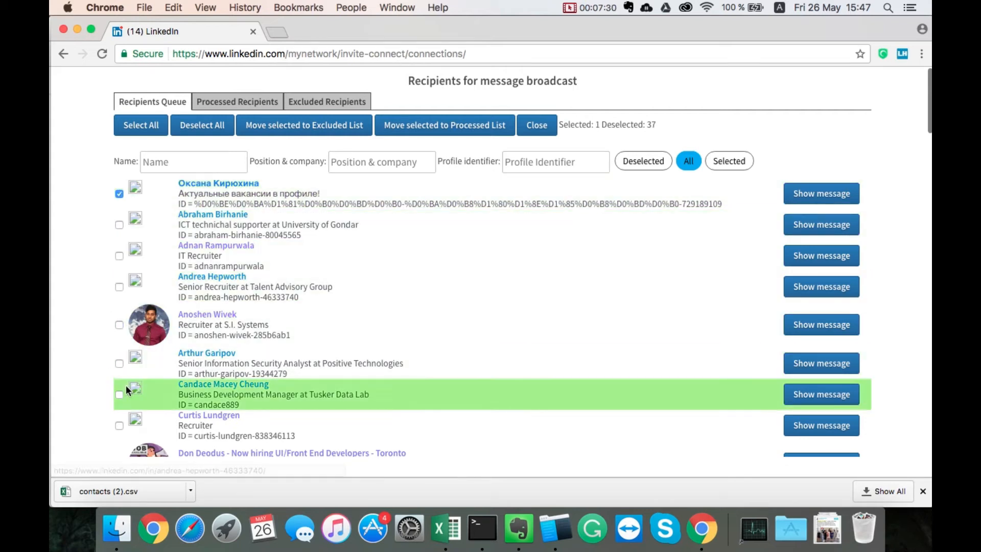
- Move the first queued recipient and the senior designer at royal cosmetic co. to the excluded recipients list
{"action": "scroll", "coordinate": [126, 385], "scroll_direction": "down", "scroll_amount": 2}
{"action": "scroll", "coordinate": [126, 385], "scroll_direction": "down", "scroll_amount": 5}
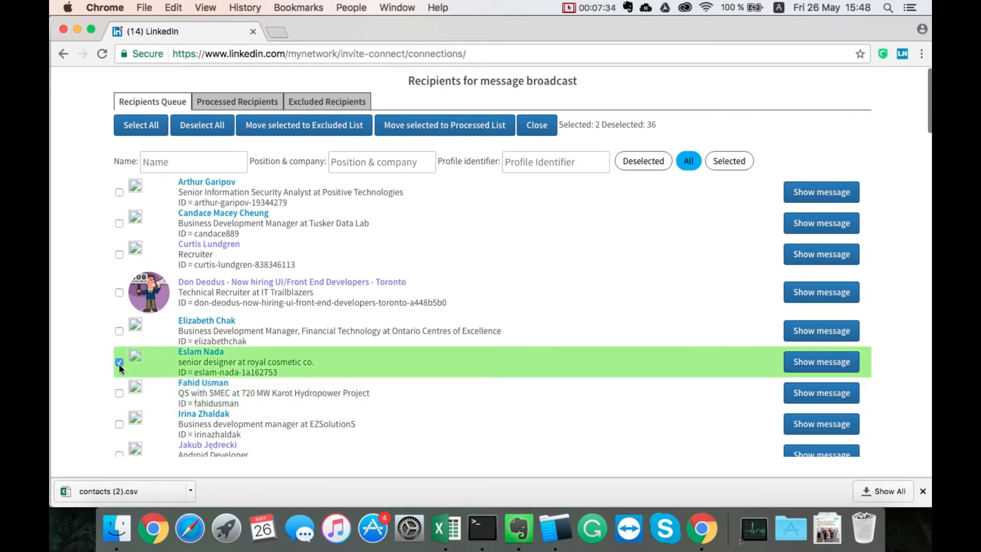
{"action": "scroll", "coordinate": [289, 324], "scroll_direction": "up", "scroll_amount": 7}
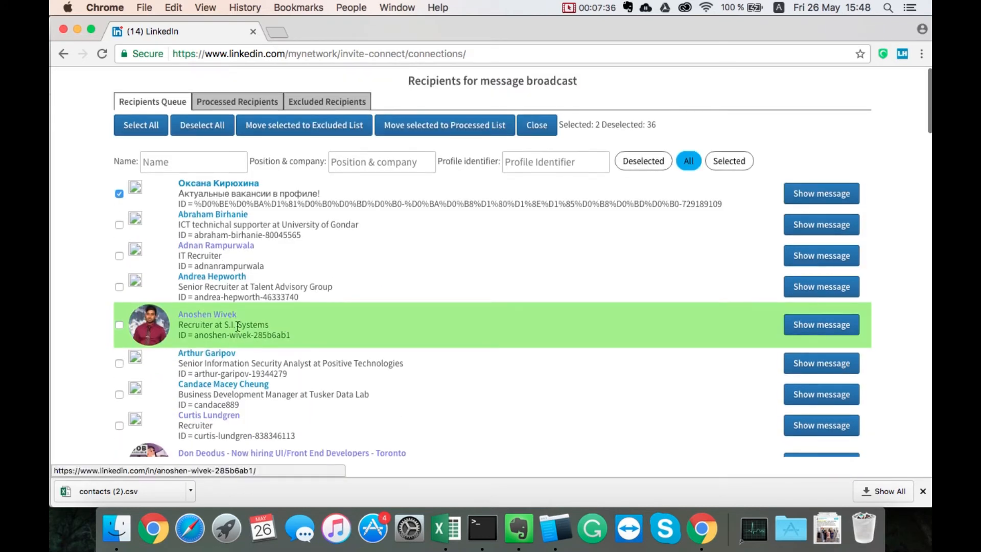
{"action": "scroll", "coordinate": [205, 347], "scroll_direction": "down", "scroll_amount": 2}
{"action": "scroll", "coordinate": [199, 364], "scroll_direction": "up", "scroll_amount": 2}
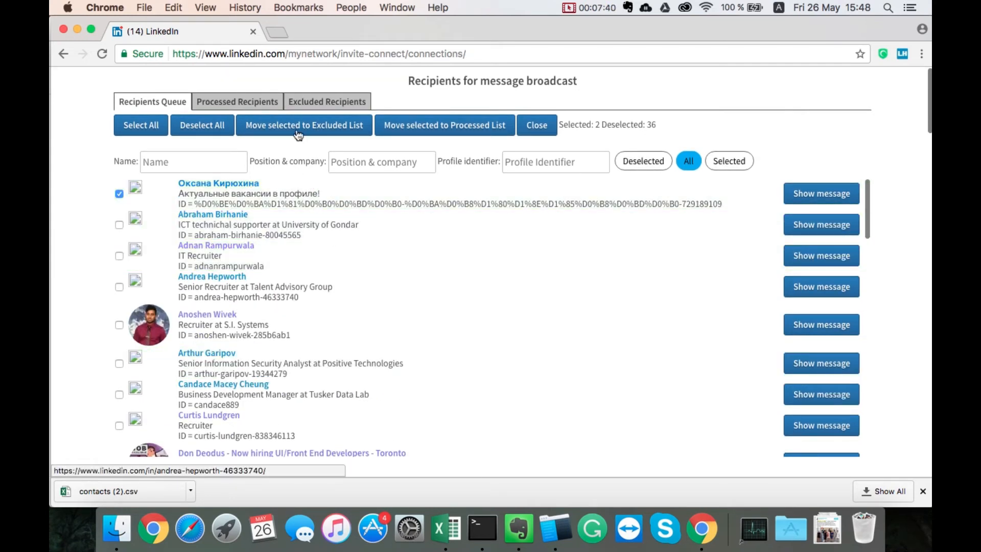
{"action": "left_click", "coordinate": [313, 128]}
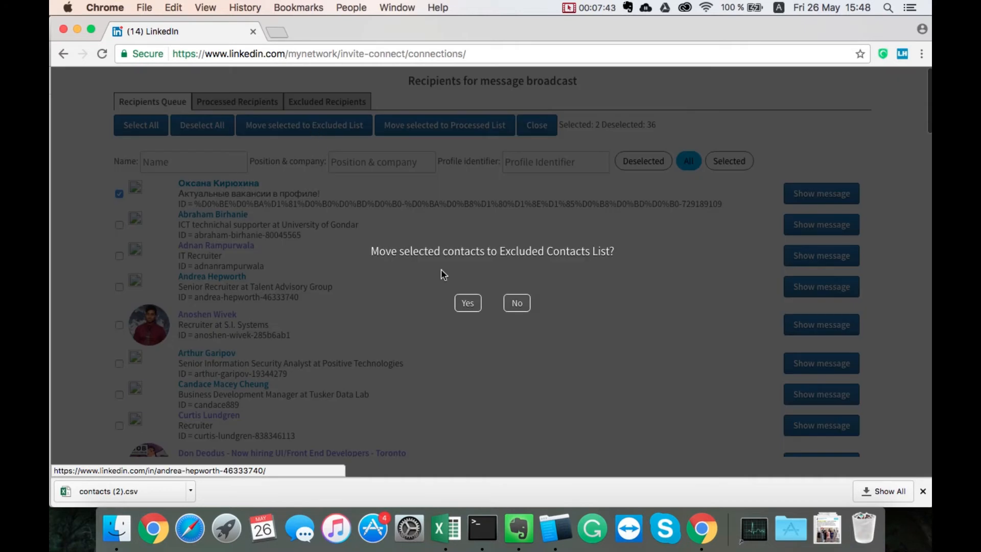
{"action": "left_click", "coordinate": [467, 301]}
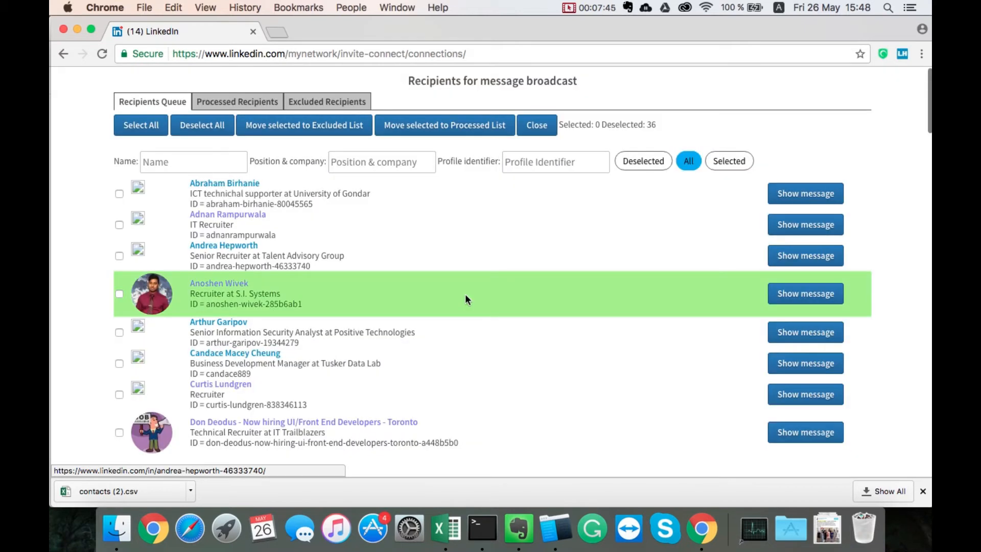
- Review the excluded recipients, close the recipient lists, and check the broadcast's period and send limit settings
{"action": "left_click", "coordinate": [345, 102]}
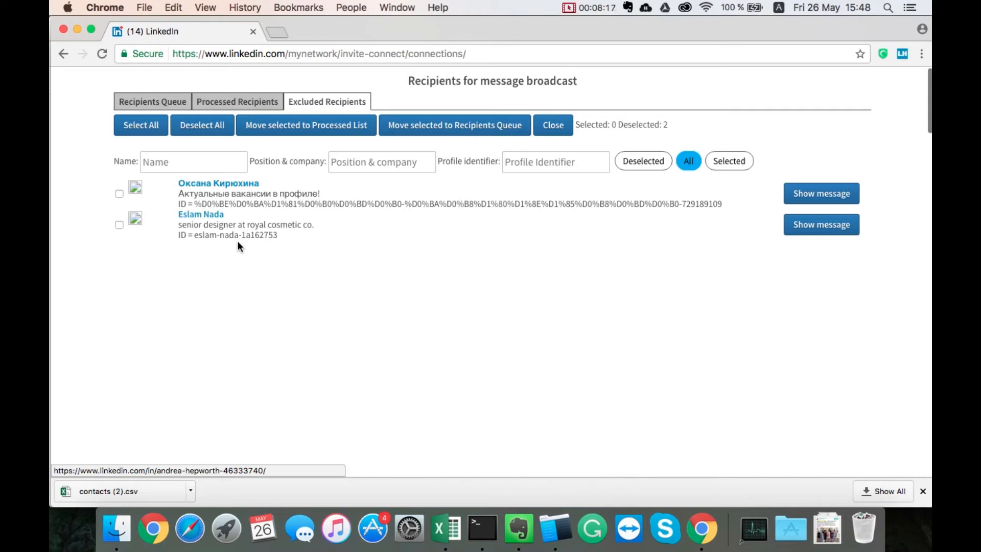
{"action": "left_click", "coordinate": [119, 193]}
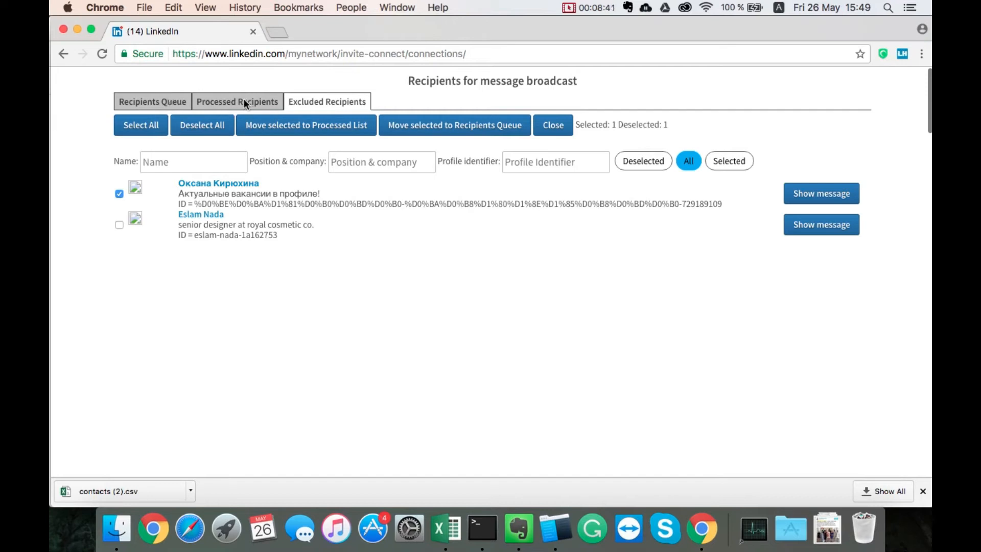
{"action": "left_click", "coordinate": [149, 105]}
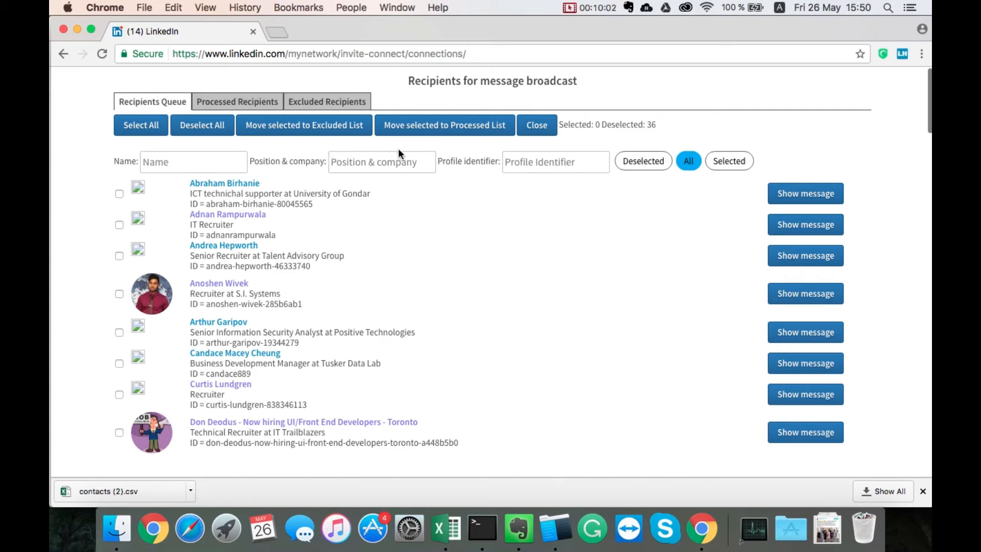
{"action": "left_click", "coordinate": [548, 128]}
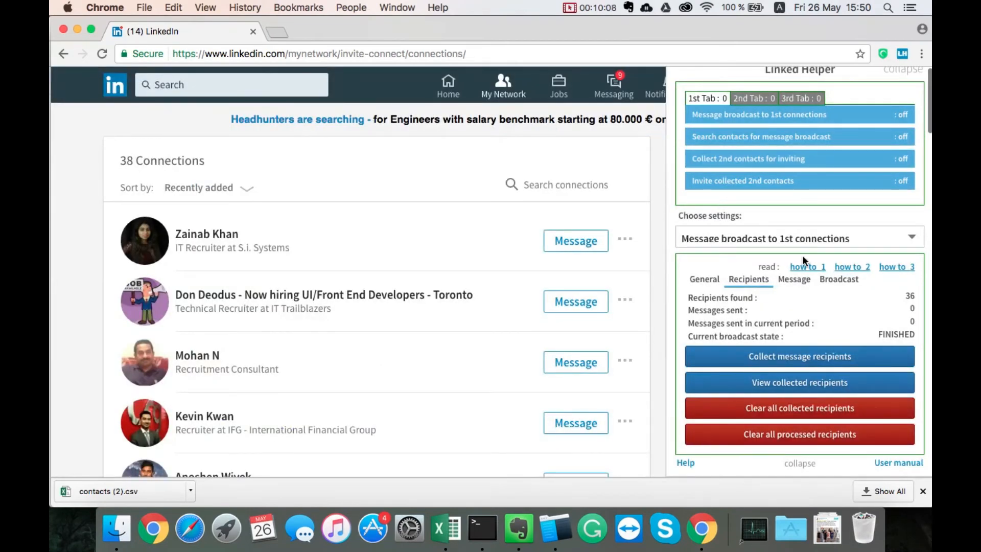
{"action": "left_click", "coordinate": [845, 281]}
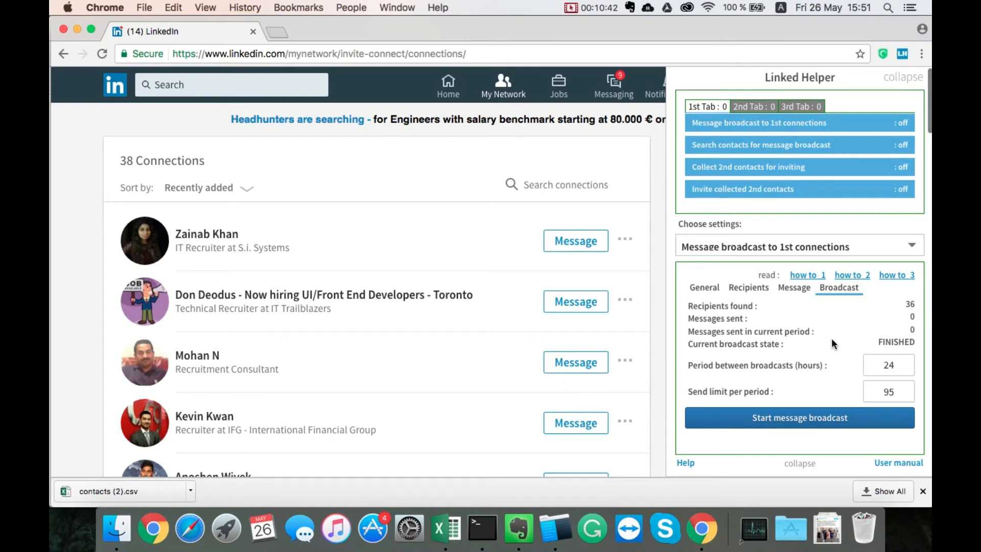
{"action": "left_click", "coordinate": [752, 287]}
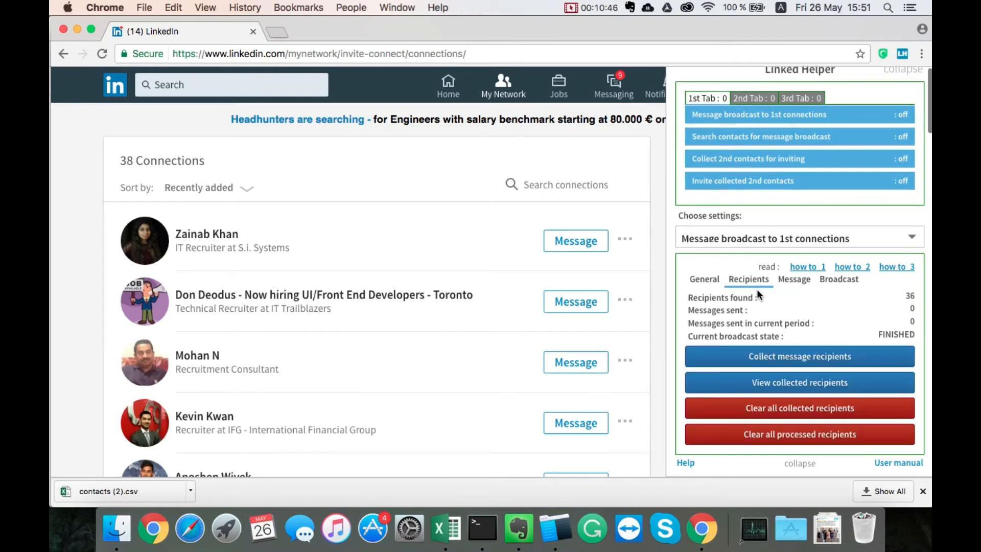
- Create a new message broadcast named "Auto-responder"
{"action": "left_click", "coordinate": [708, 281]}
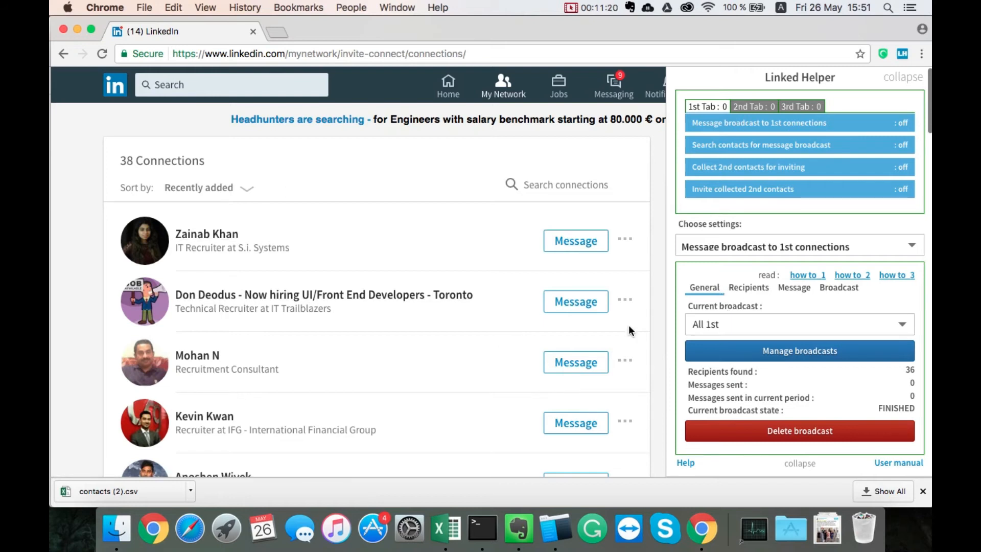
{"action": "left_click", "coordinate": [753, 326]}
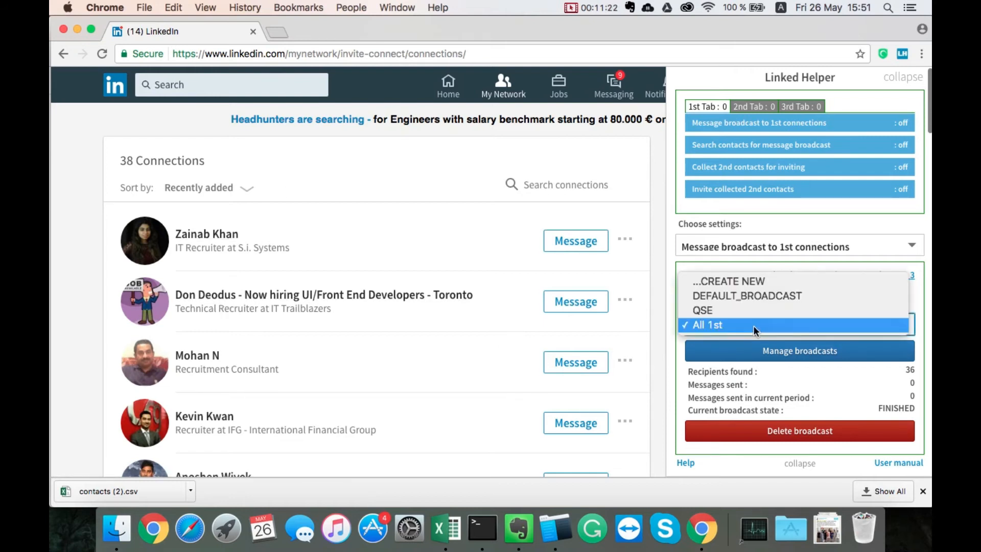
{"action": "left_click", "coordinate": [771, 280]}
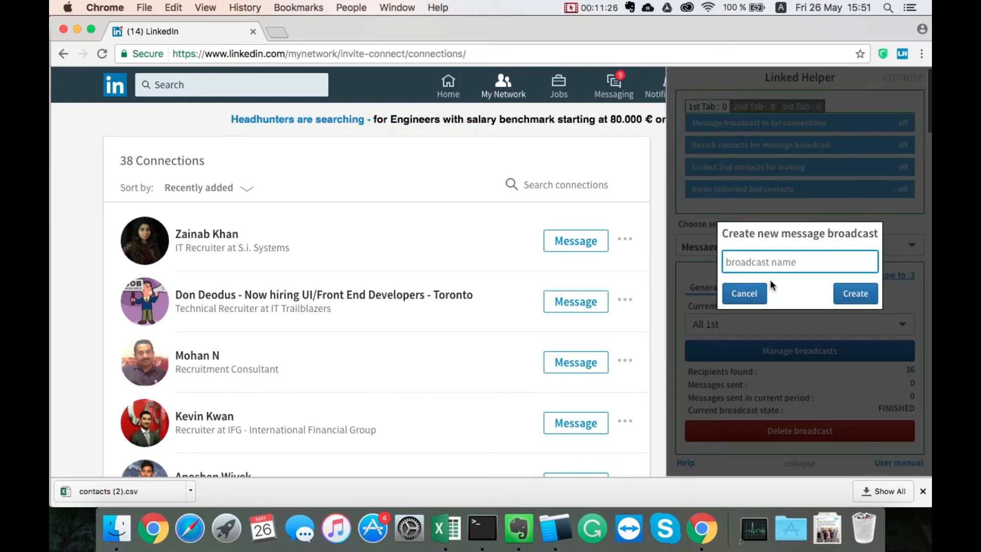
{"action": "type", "text": "Auto"}
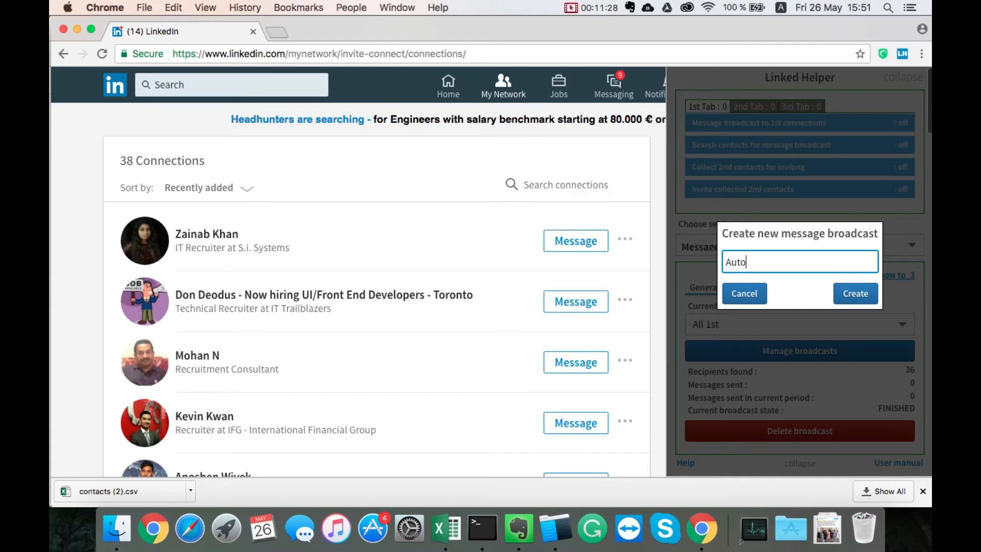
{"action": "type", "text": "-responder"}
{"action": "left_click", "coordinate": [858, 295]}
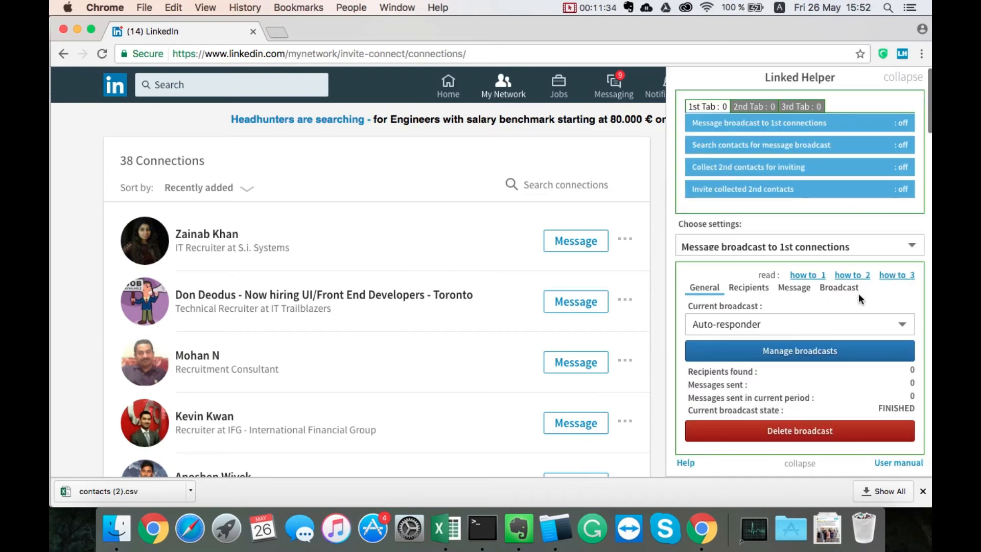
- In broadcast management, add All 1st's recipients queue to Auto-responder's excluded recipients, apply removal of the same contacts, and close the dialog
{"action": "left_click", "coordinate": [815, 353]}
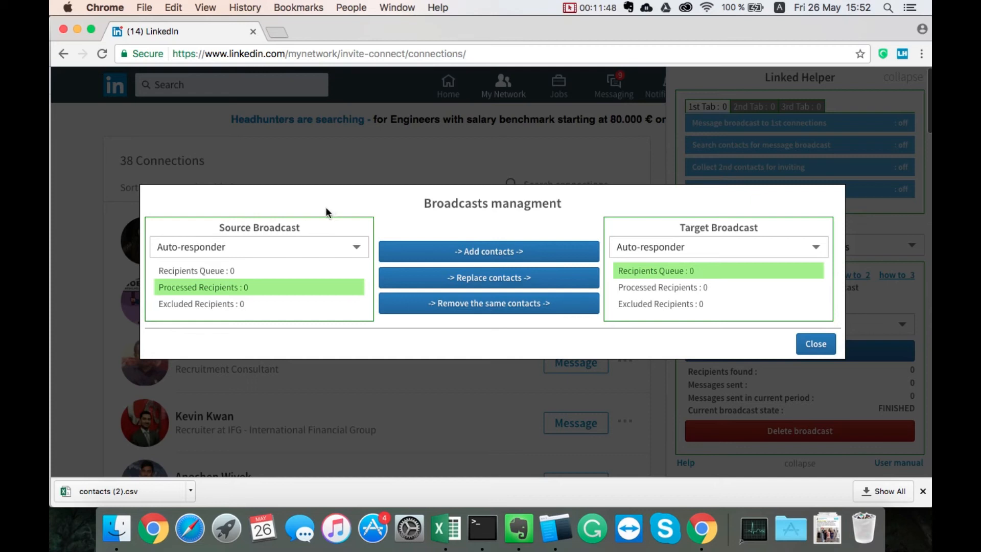
{"action": "left_click", "coordinate": [255, 250]}
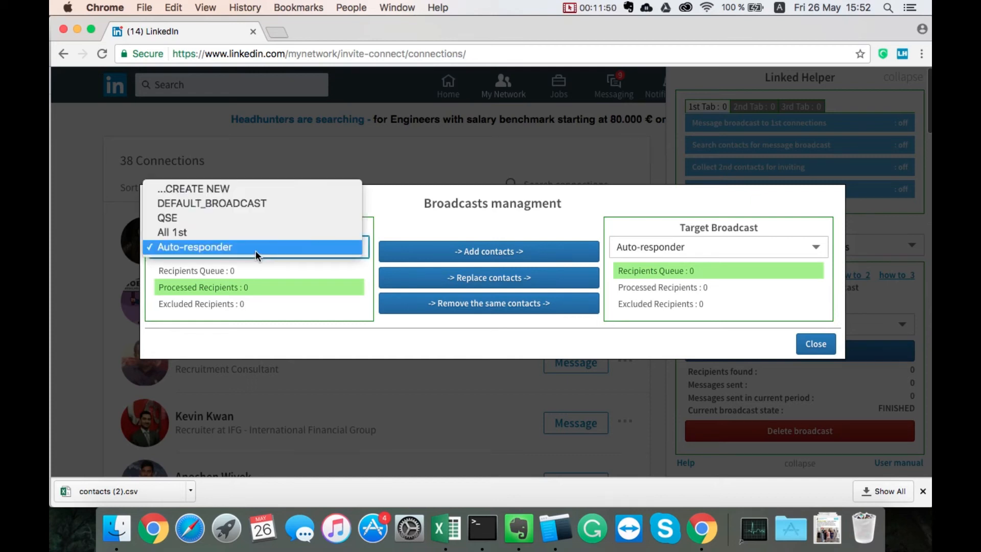
{"action": "left_click", "coordinate": [238, 232]}
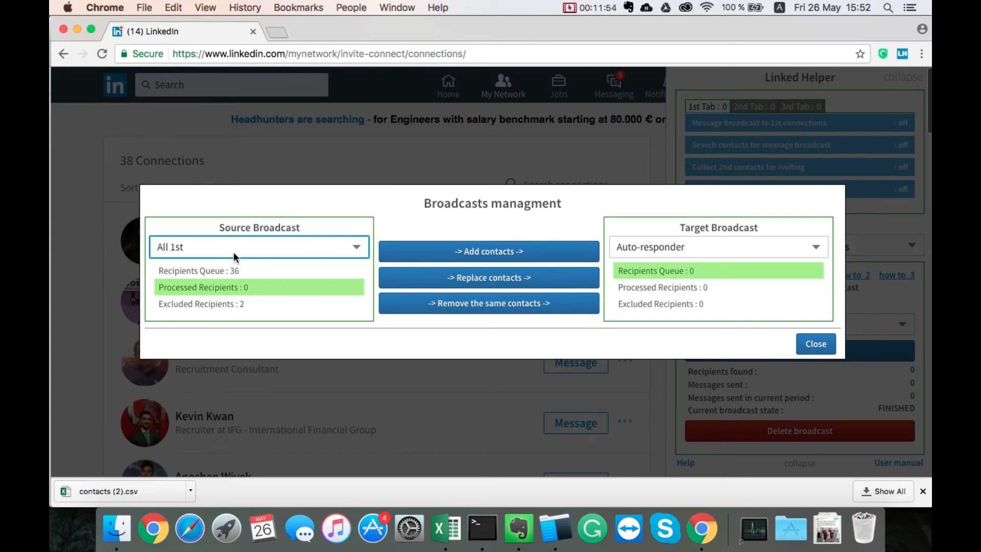
{"action": "left_click", "coordinate": [191, 272]}
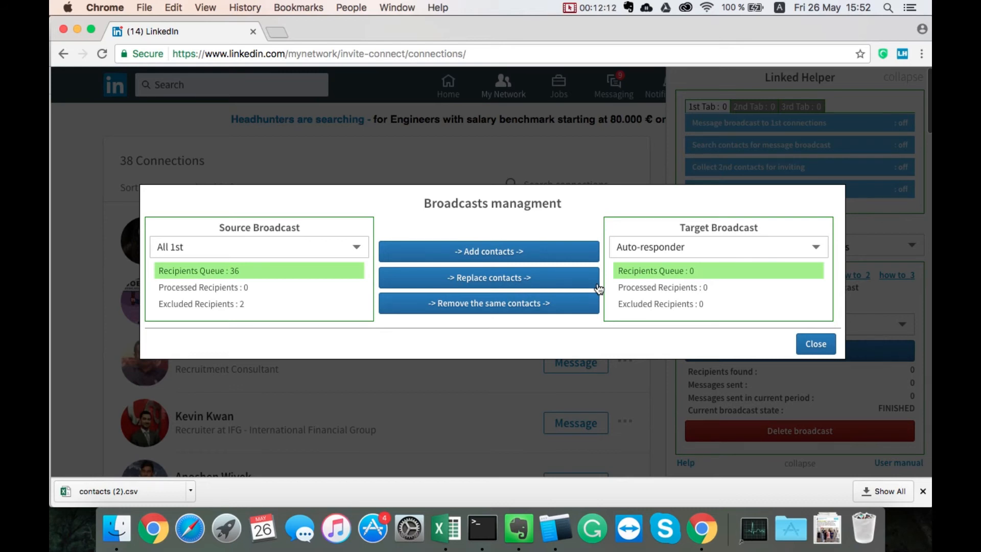
{"action": "left_click", "coordinate": [662, 304]}
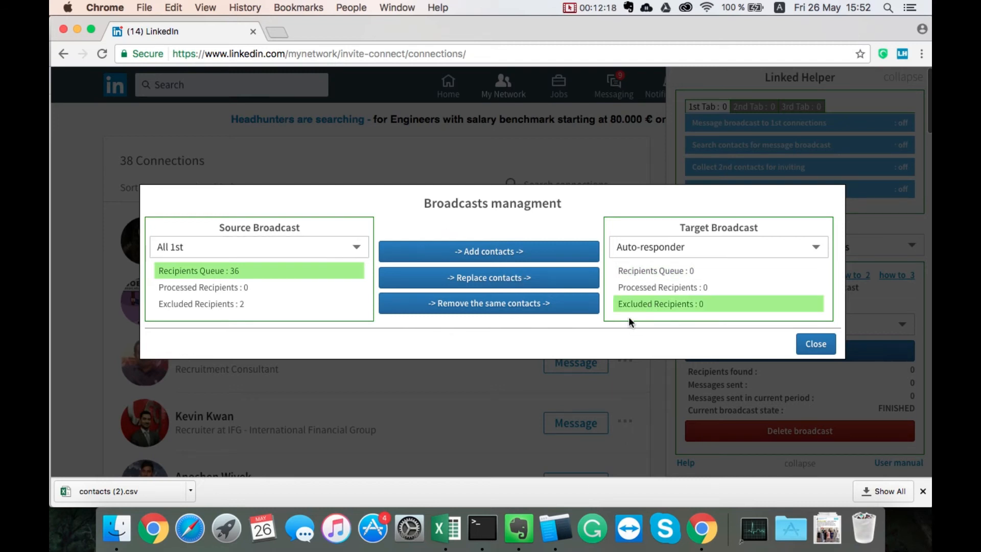
{"action": "left_click", "coordinate": [535, 254]}
{"action": "left_click", "coordinate": [473, 304]}
{"action": "left_click", "coordinate": [818, 349]}
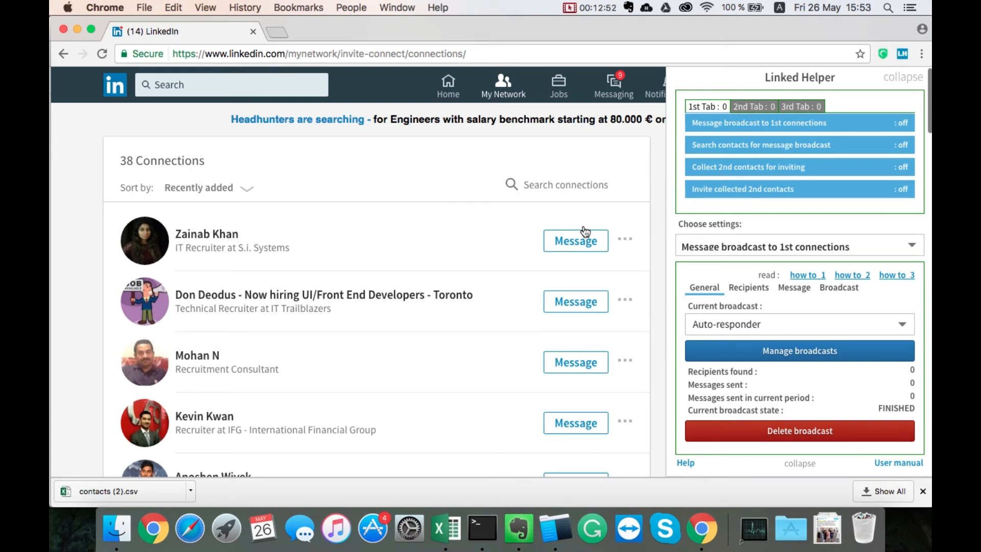
- Look over the Auto-responder broadcast's general settings and open its recipients settings
{"action": "left_click", "coordinate": [754, 287]}
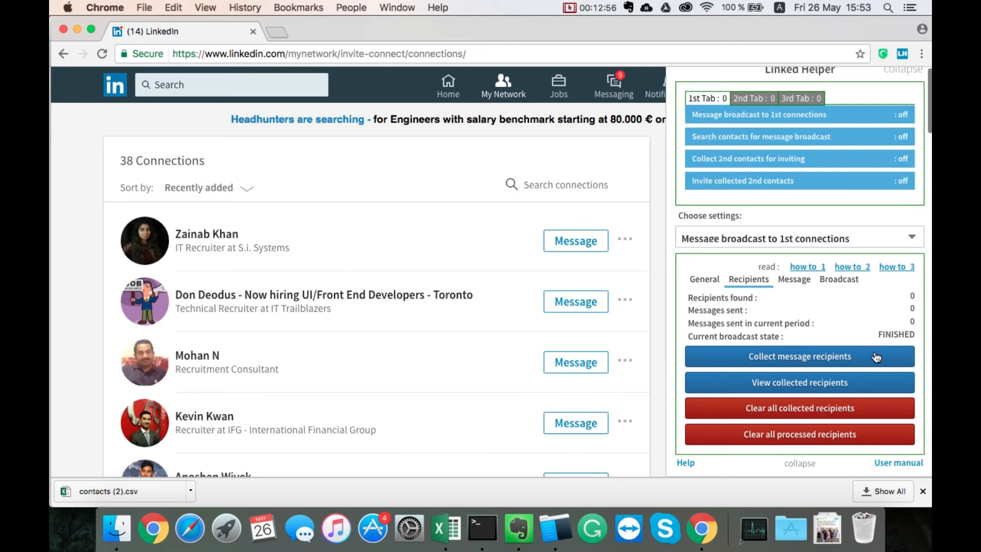
{"action": "left_click", "coordinate": [706, 280]}
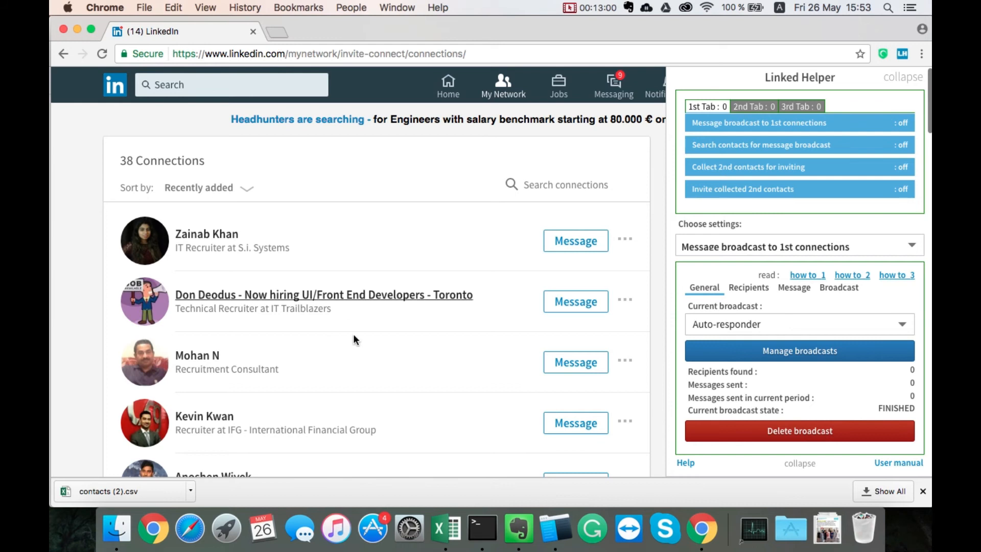
{"action": "left_click", "coordinate": [749, 287]}
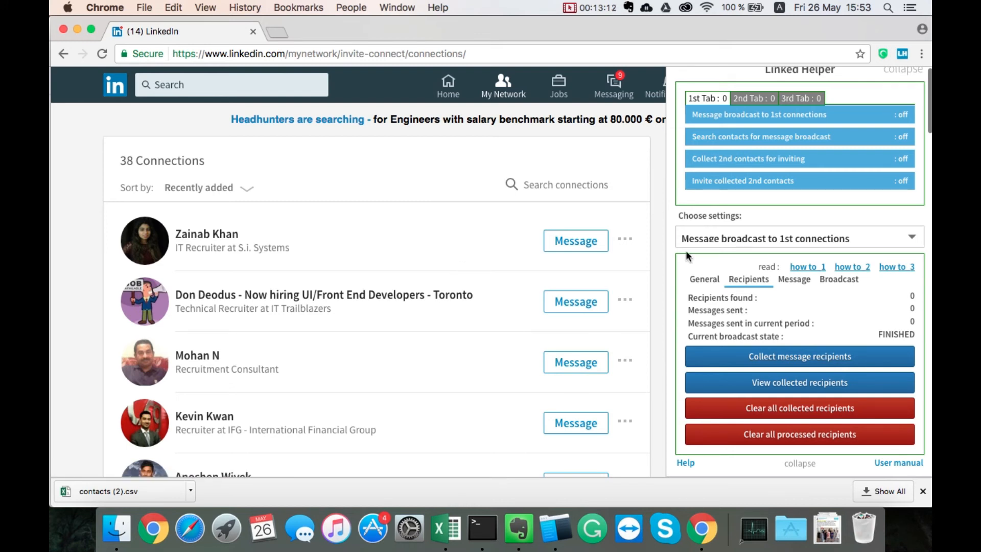
- Review the Auto-responder broadcast's message template, recipients and general settings, check its lists in broadcast management, and close the dialog
{"action": "left_click", "coordinate": [800, 278]}
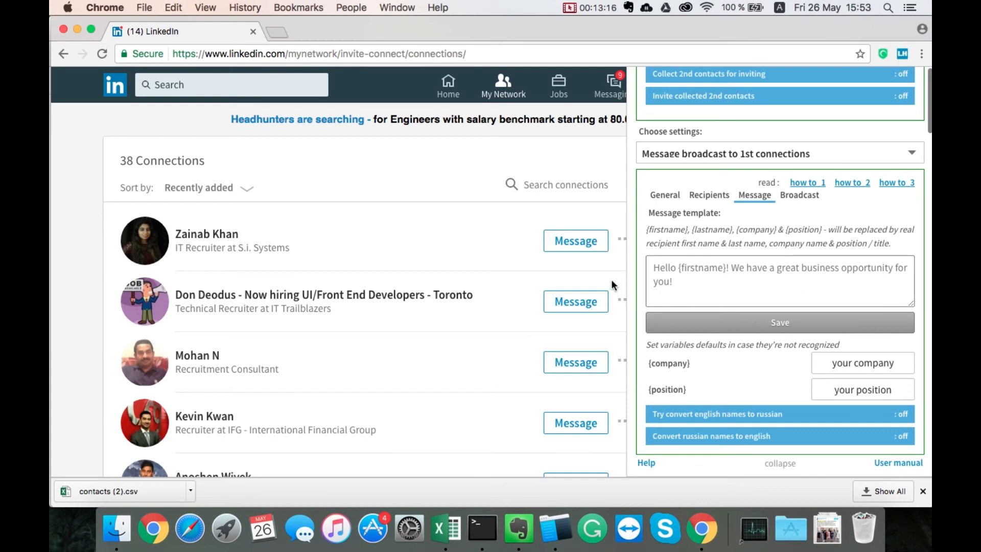
{"action": "left_click", "coordinate": [716, 197]}
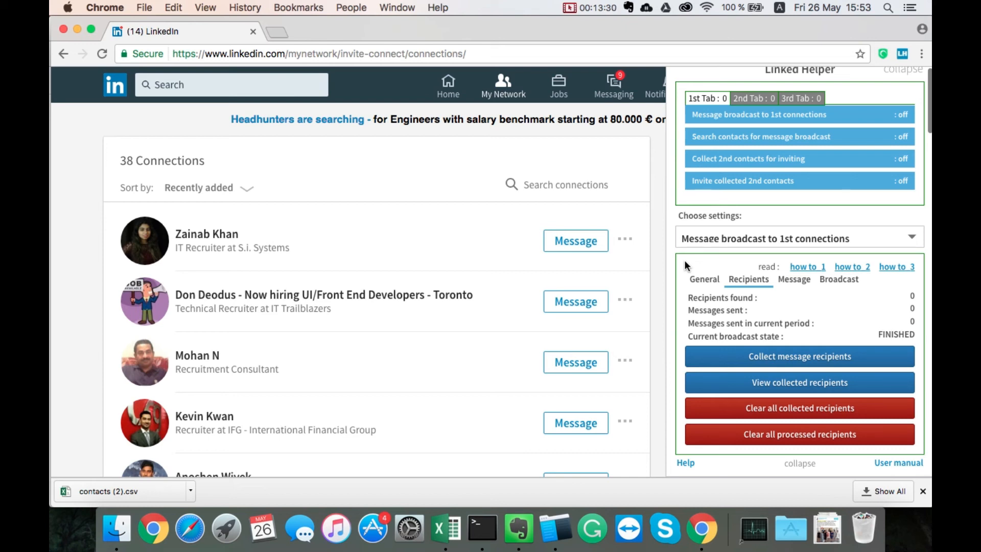
{"action": "left_click", "coordinate": [711, 276]}
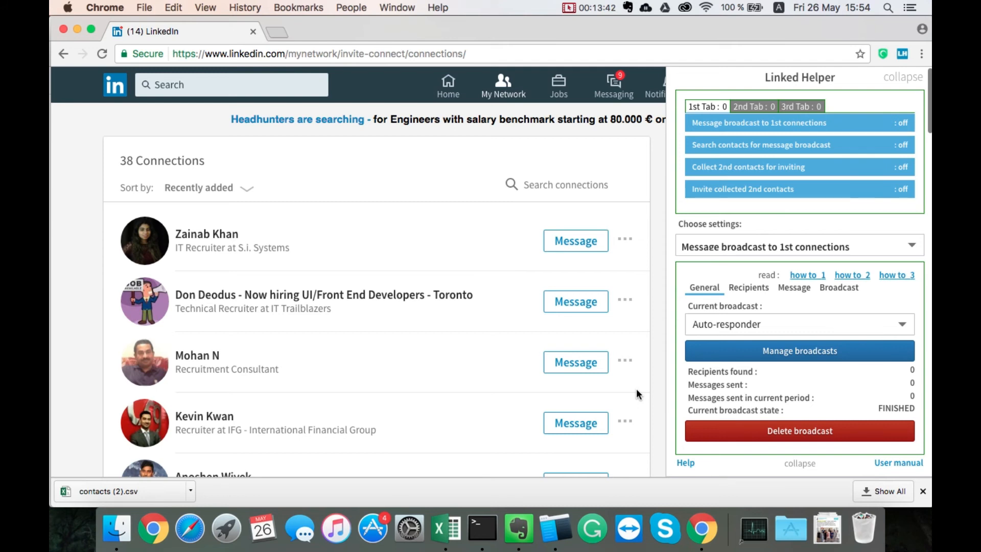
{"action": "left_click", "coordinate": [757, 352]}
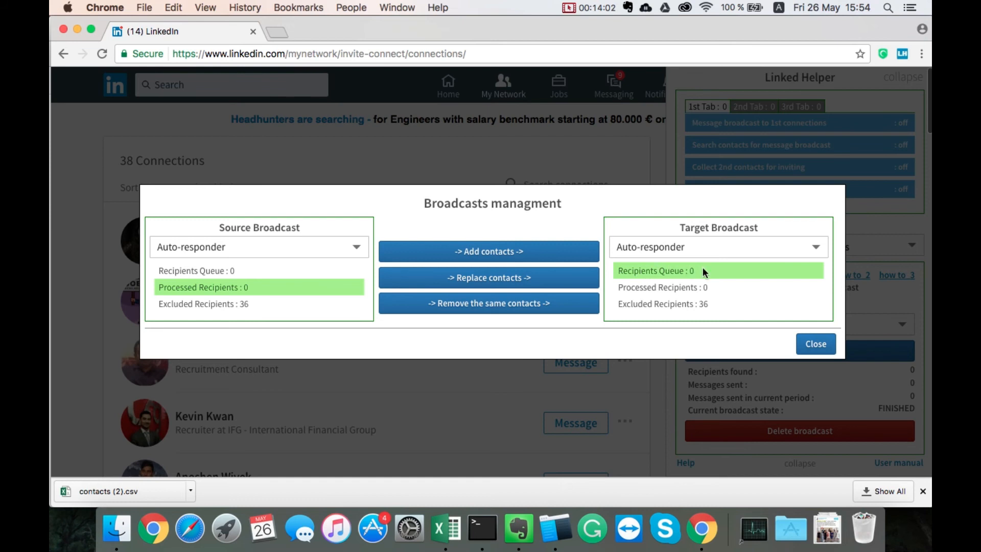
{"action": "left_click", "coordinate": [816, 344]}
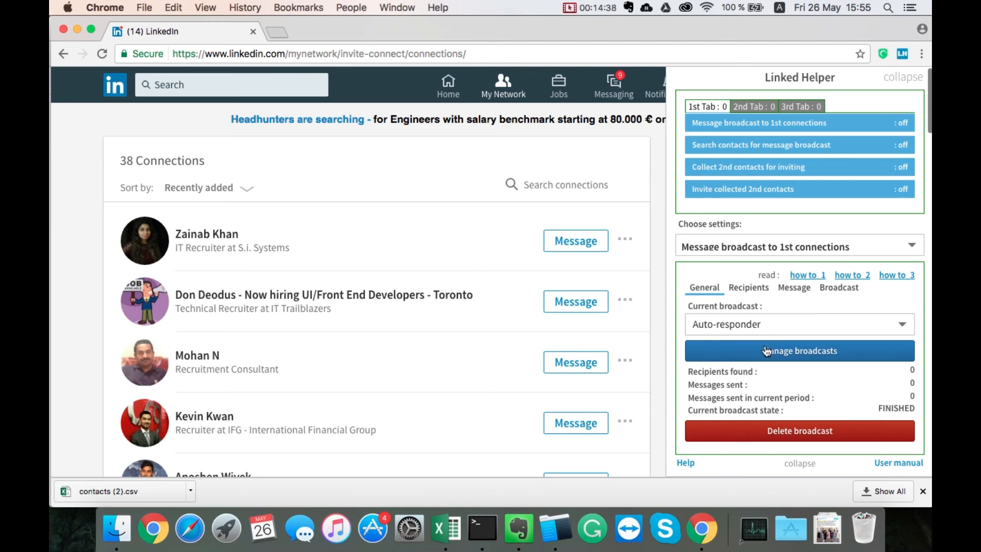
- Create a new message broadcast named "Proposal"
{"action": "left_click", "coordinate": [796, 317]}
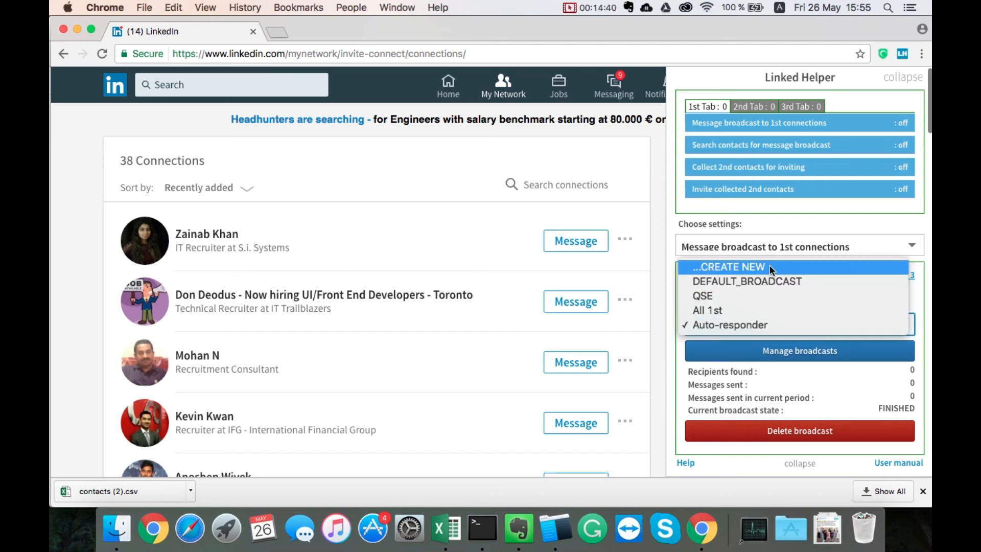
{"action": "left_click", "coordinate": [769, 265]}
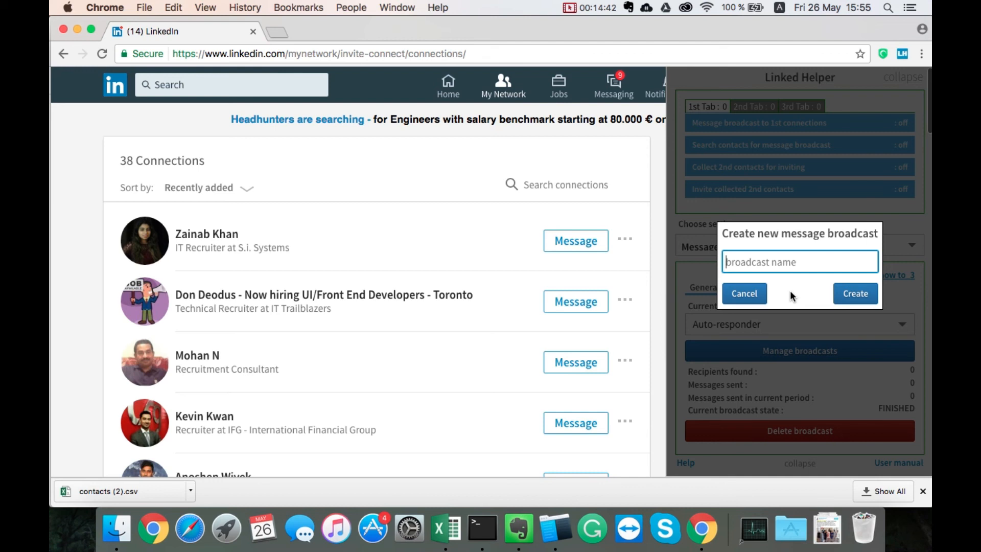
{"action": "type", "text": "Proposal"}
{"action": "left_click", "coordinate": [856, 295]}
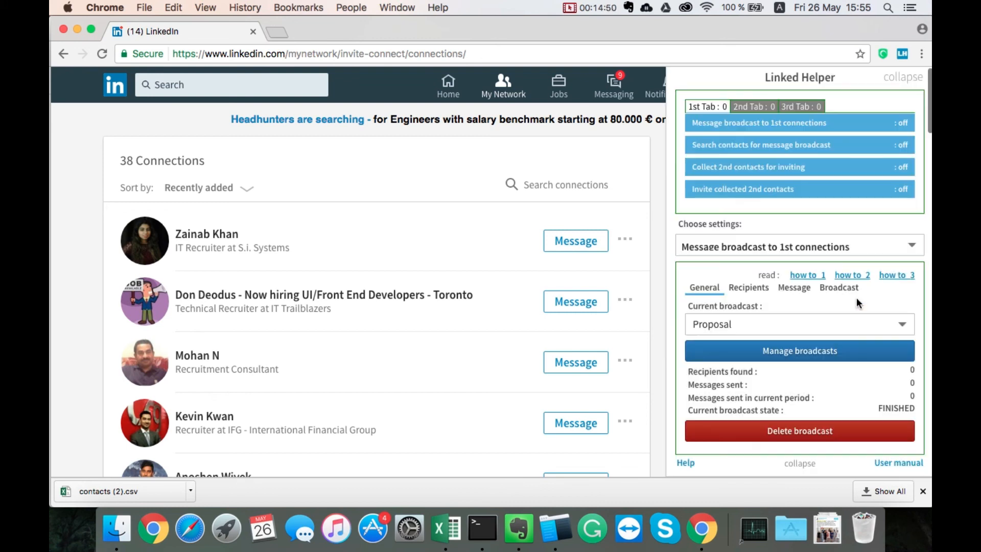
- Look over the Proposal broadcast's message template settings and return to its general settings
{"action": "left_click", "coordinate": [795, 288]}
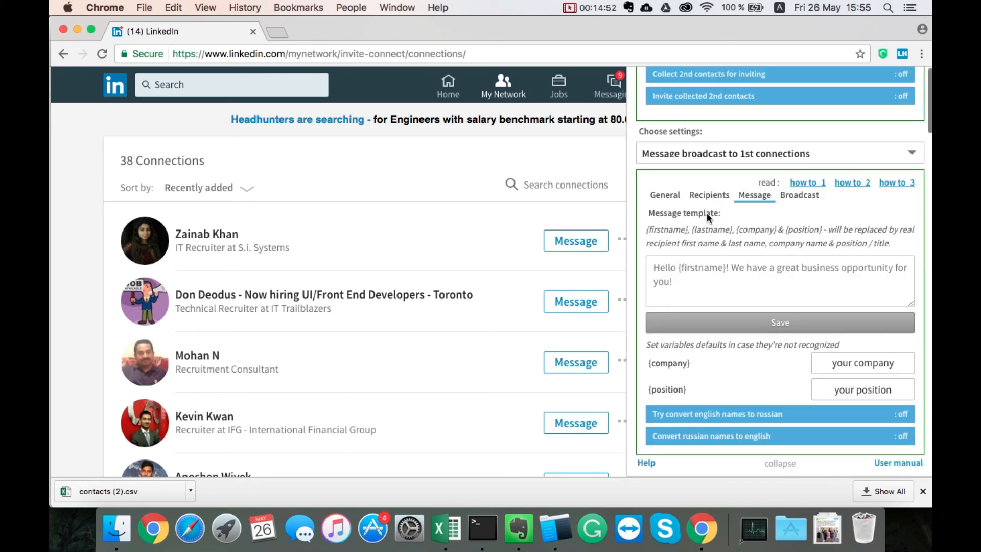
{"action": "left_click", "coordinate": [673, 198]}
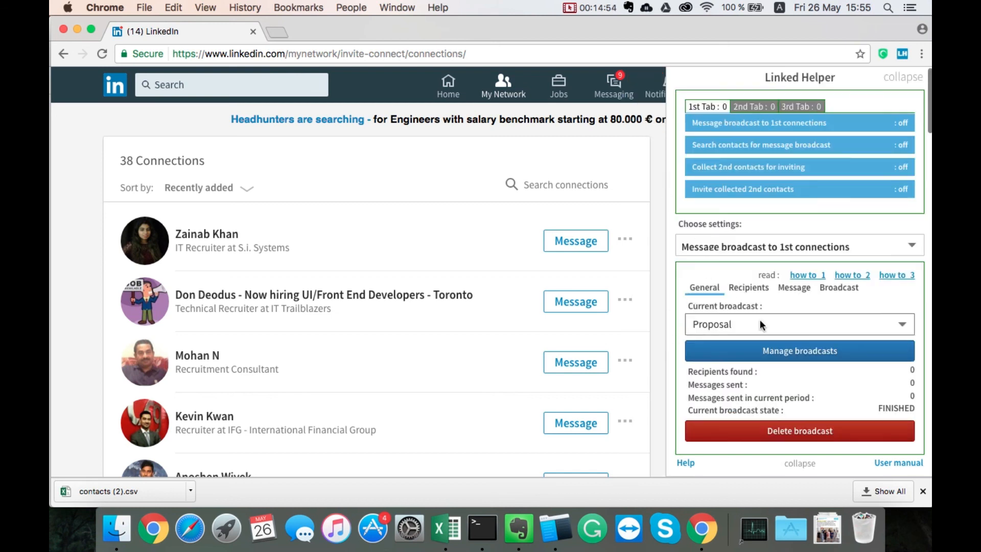
{"action": "left_click", "coordinate": [792, 287]}
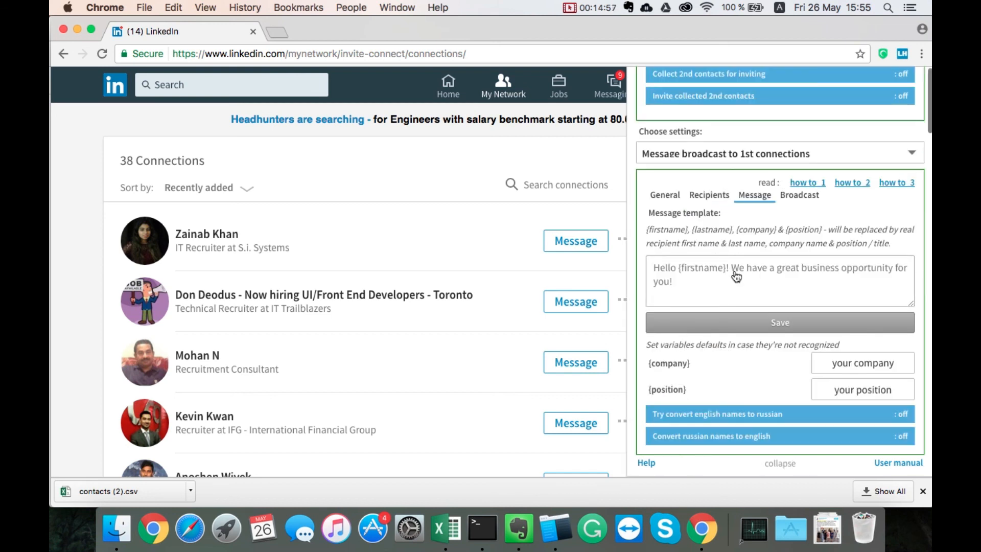
{"action": "left_click", "coordinate": [666, 196]}
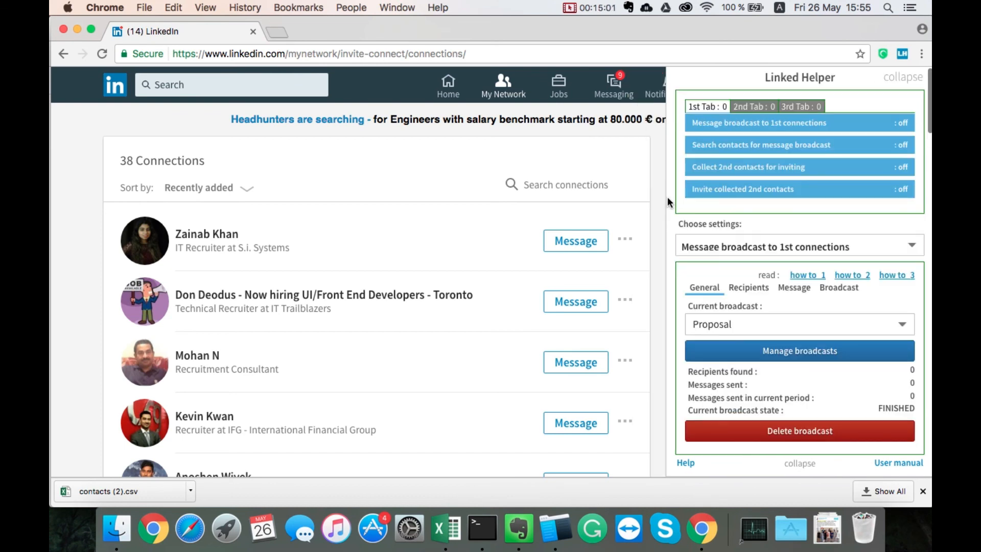
- In broadcast management, examine Auto-responder as the source for target Proposal, set the source back to Proposal, and close the dialog
{"action": "left_click", "coordinate": [844, 360]}
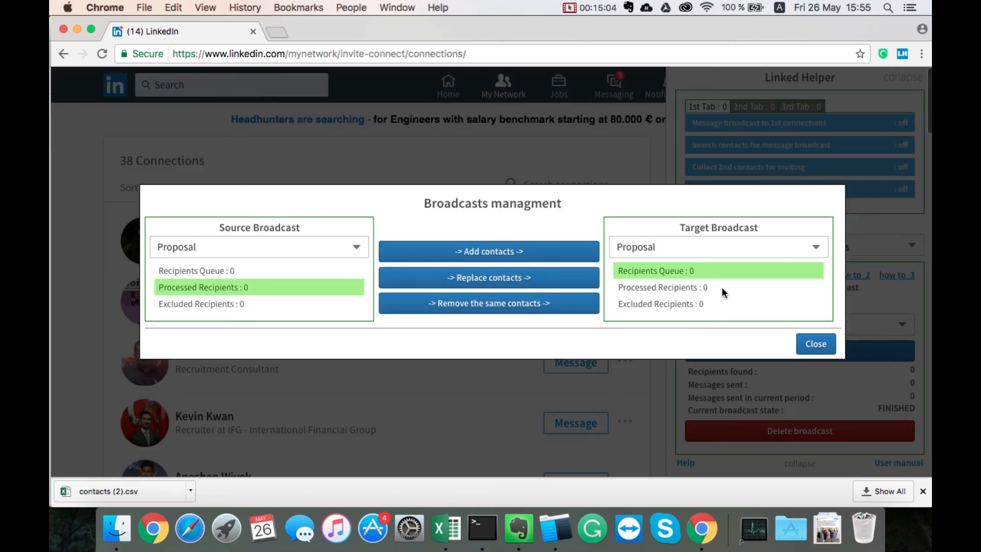
{"action": "left_click", "coordinate": [327, 245]}
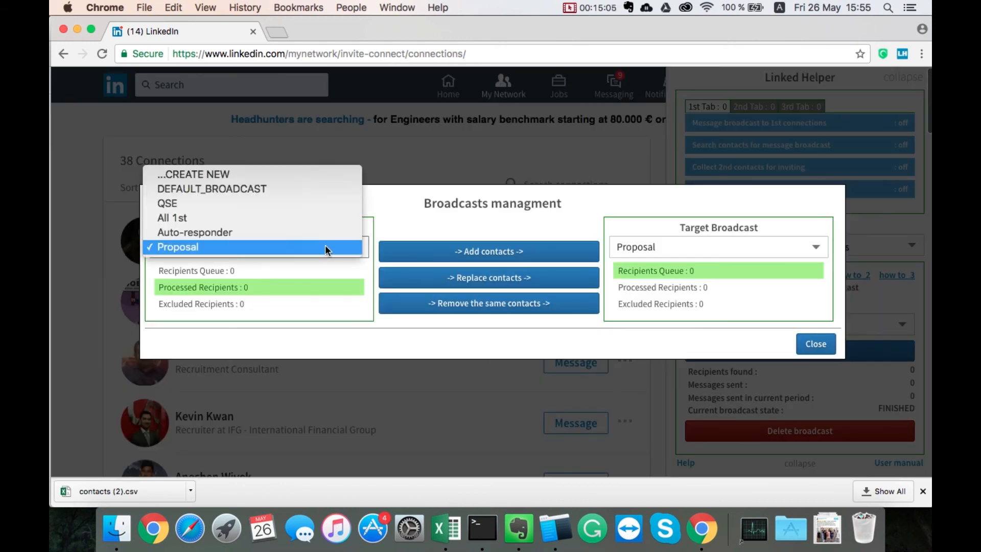
{"action": "left_click", "coordinate": [198, 233]}
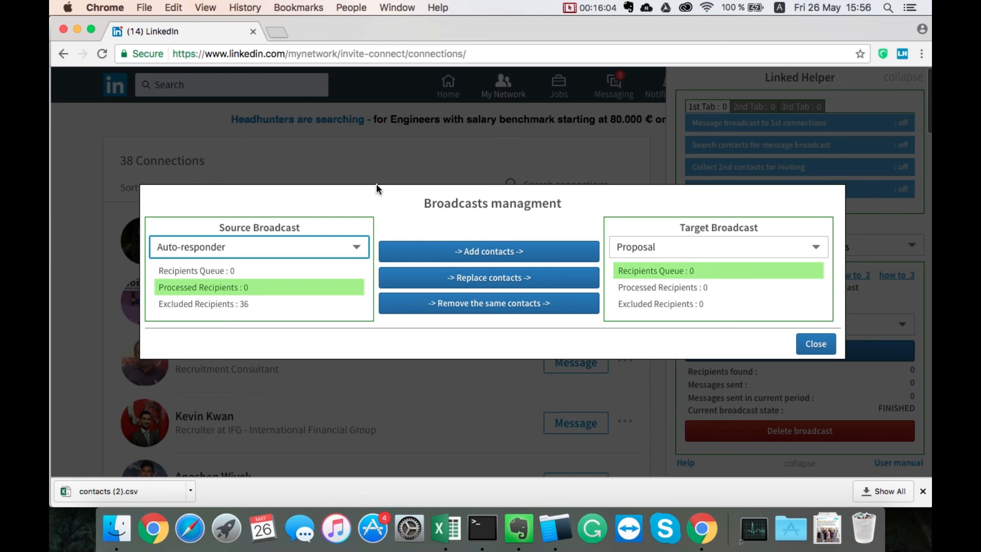
{"action": "left_click", "coordinate": [315, 248]}
{"action": "left_click", "coordinate": [263, 261]}
{"action": "left_click", "coordinate": [667, 253]}
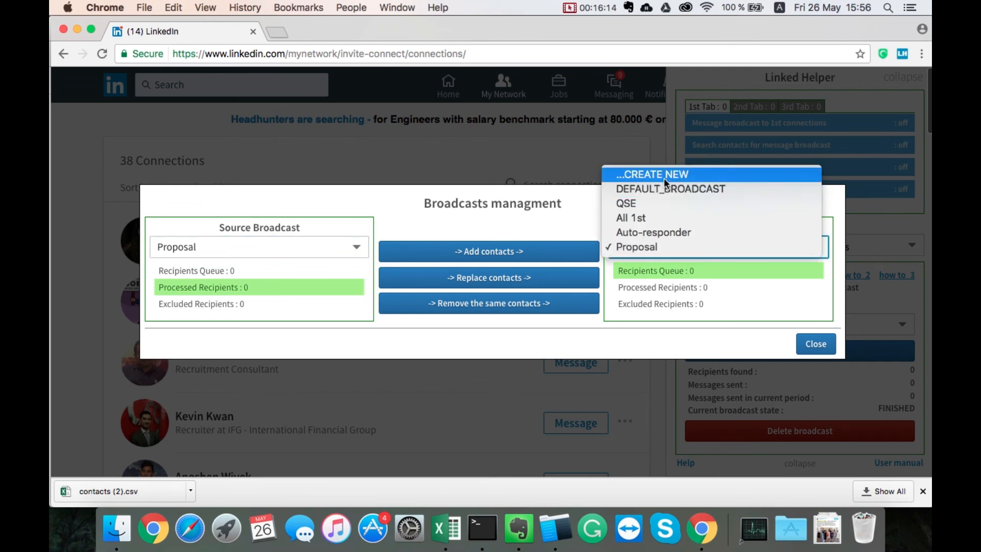
{"action": "left_click", "coordinate": [538, 224]}
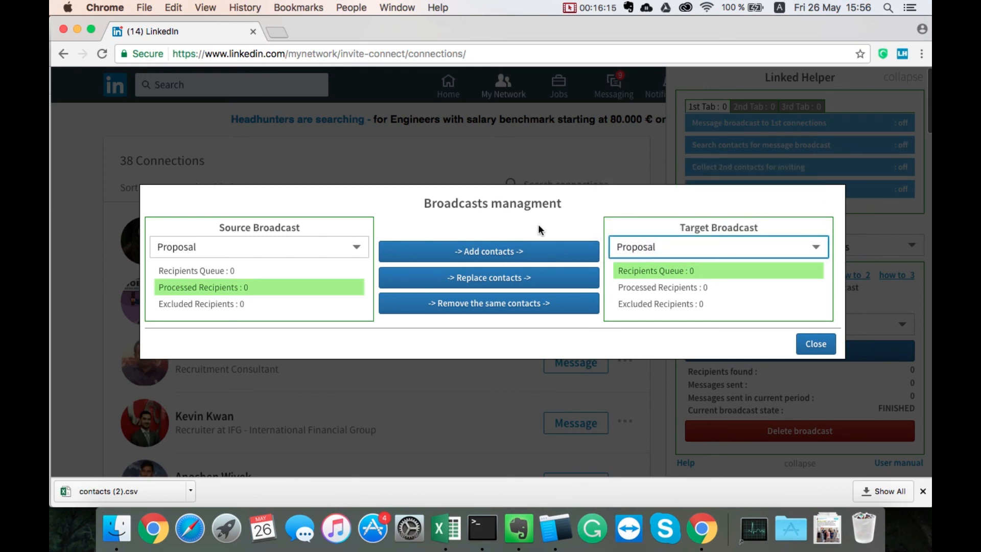
{"action": "left_click", "coordinate": [831, 347]}
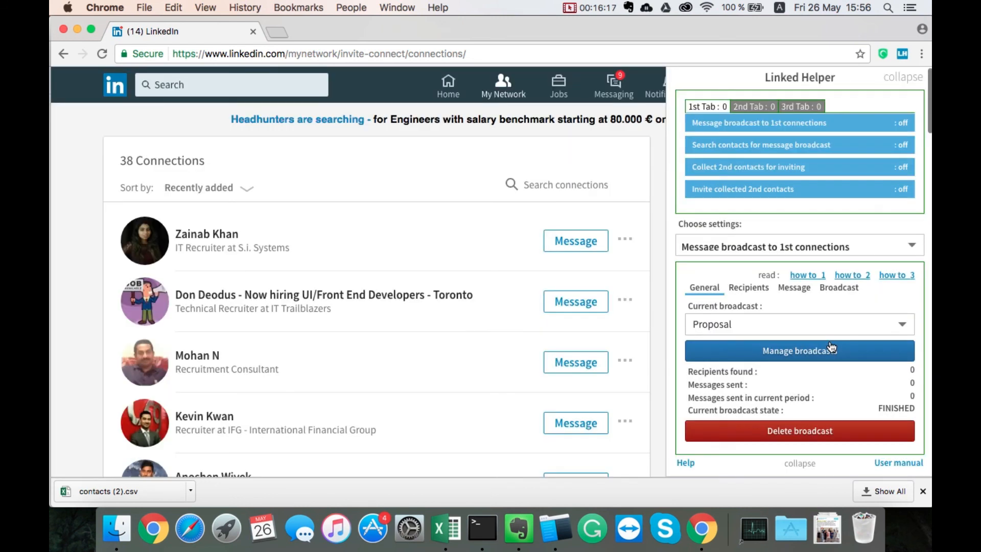
{"action": "left_click", "coordinate": [569, 7]}
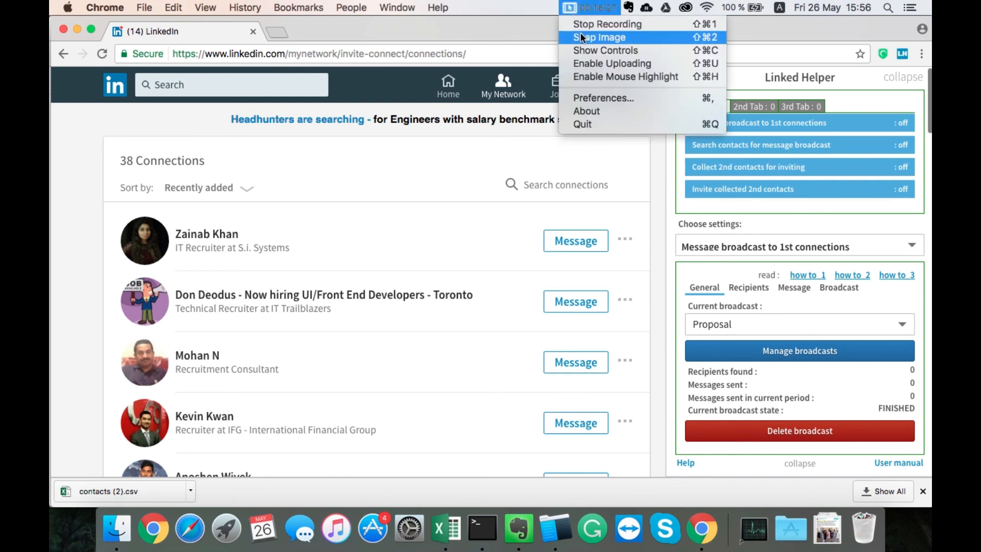
{"action": "left_click", "coordinate": [670, 24]}
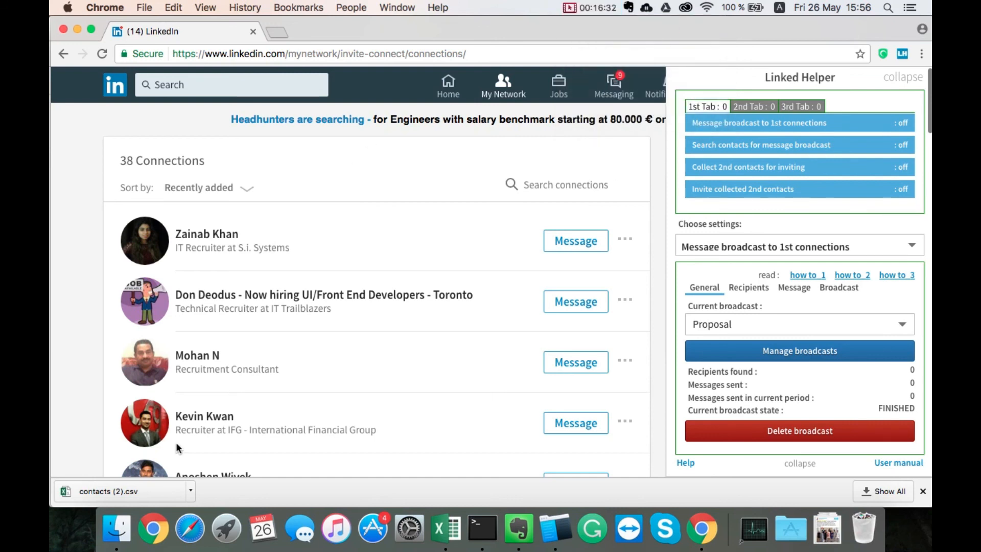